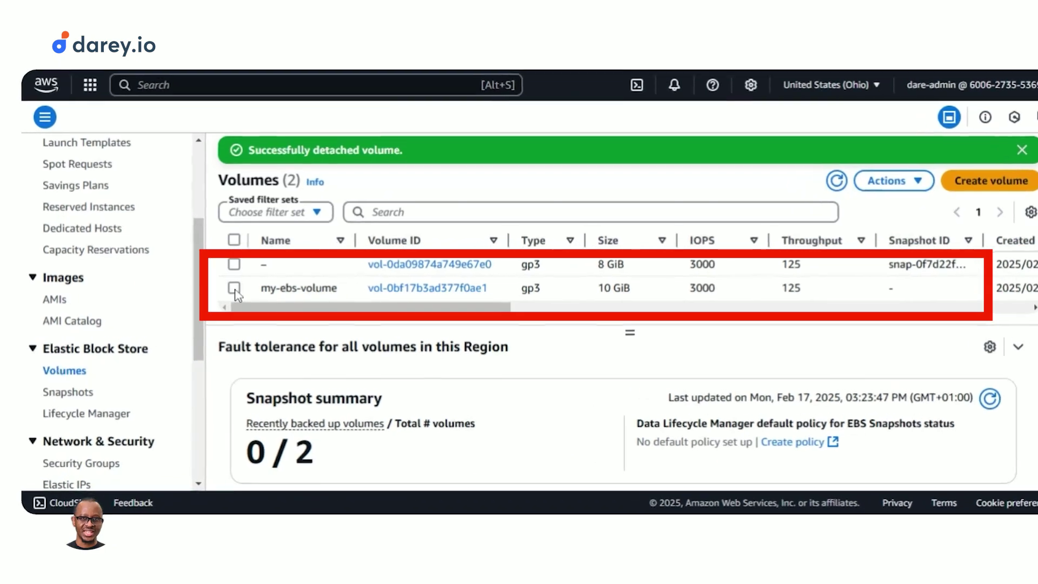
# Step: Delete the 10 GiB volume my-ebs-volume, confirming the deletion with the word delete
pyautogui.click(233, 286)
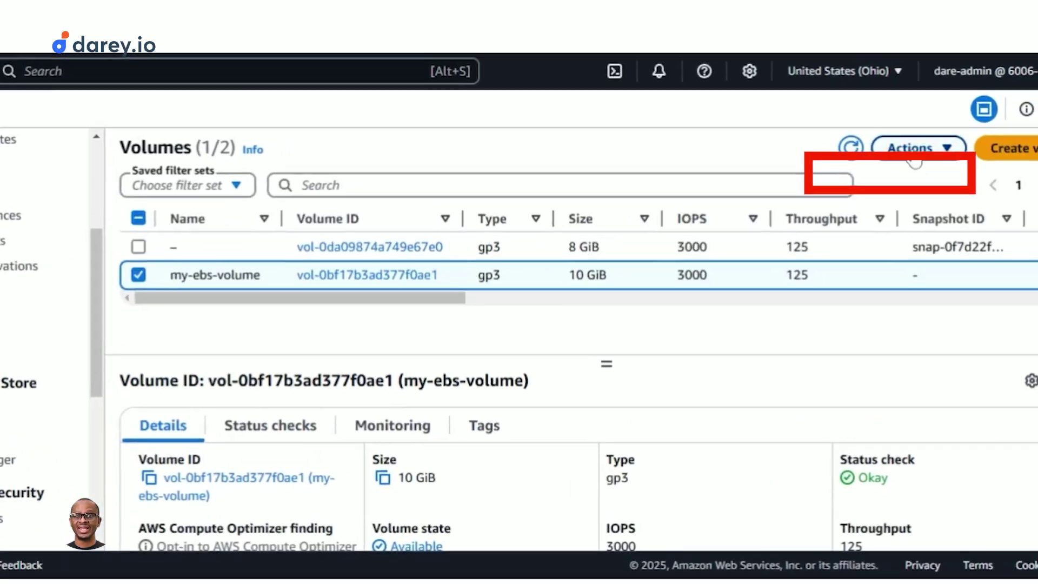
pyautogui.click(912, 154)
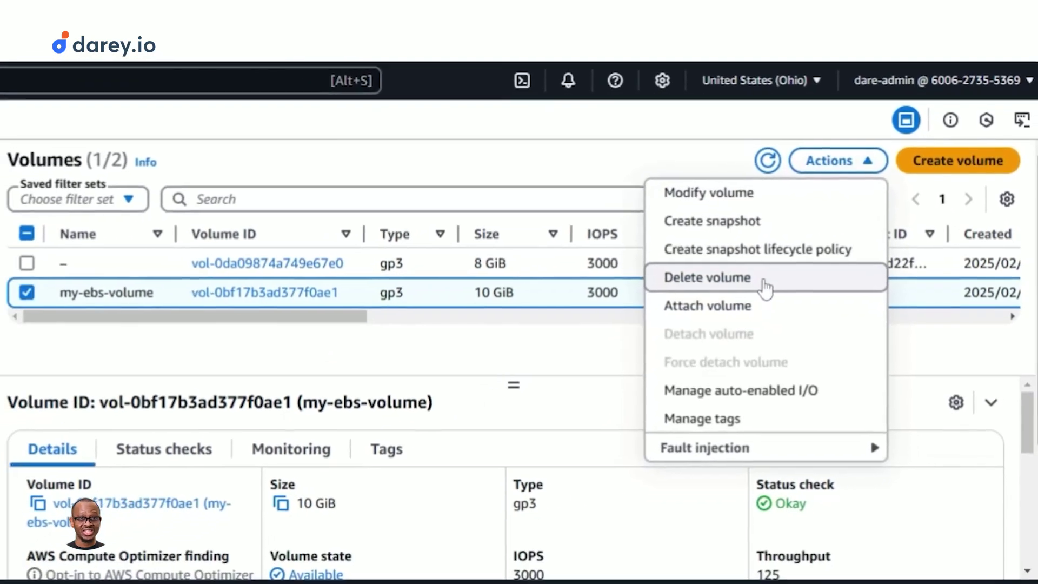
pyautogui.click(765, 288)
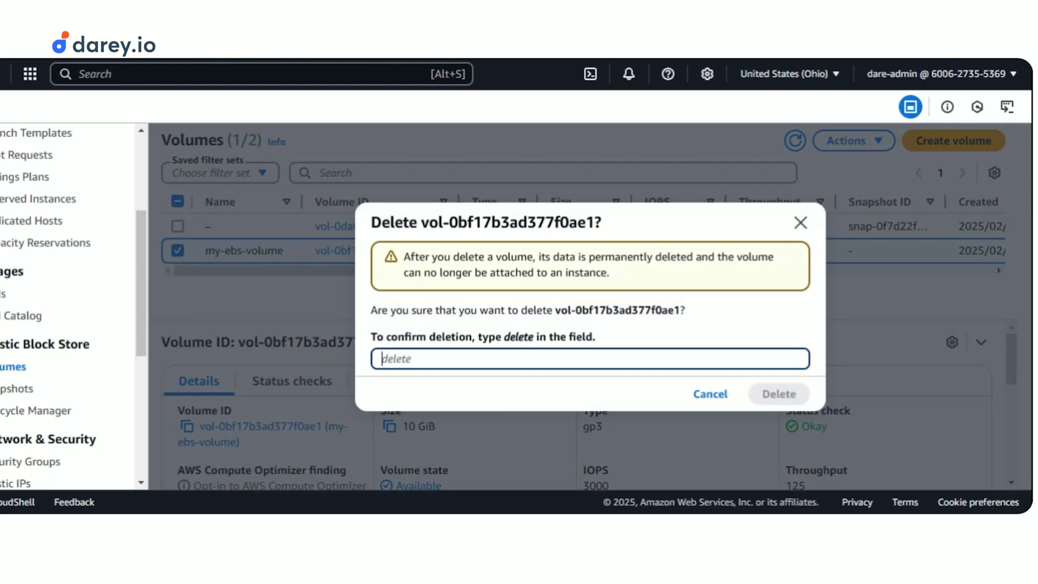
pyautogui.write('delete')
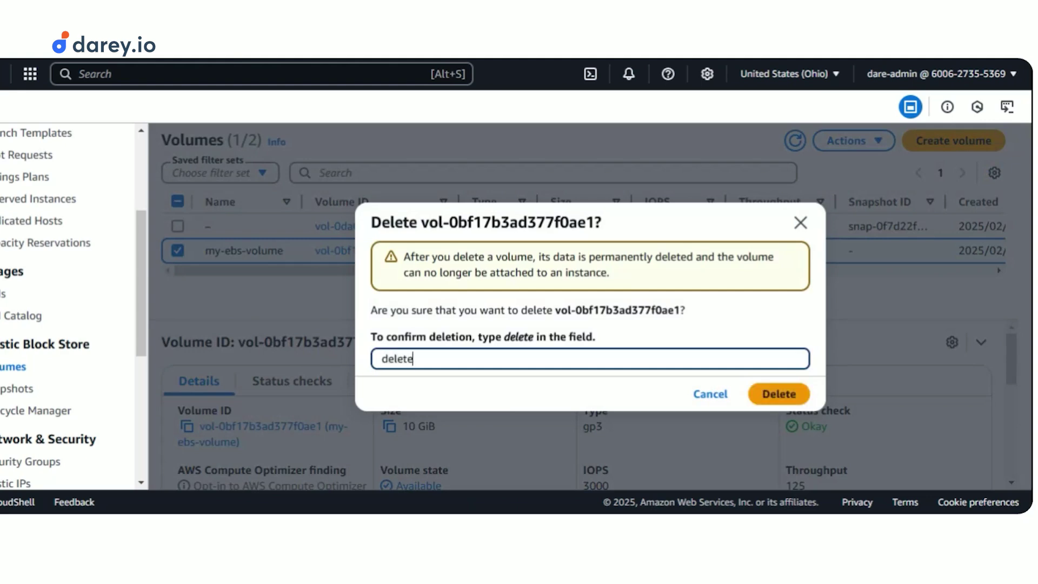
pyautogui.click(779, 395)
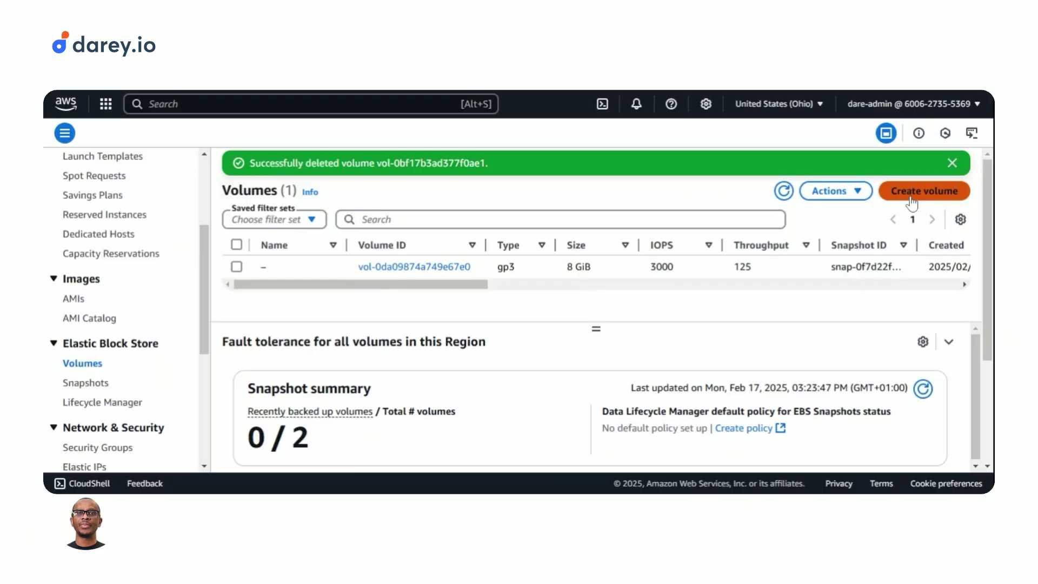
# Step: Start a new EBS volume with type Provisioned IOPS SSD (io2) and a size of 10 GiB
pyautogui.click(912, 201)
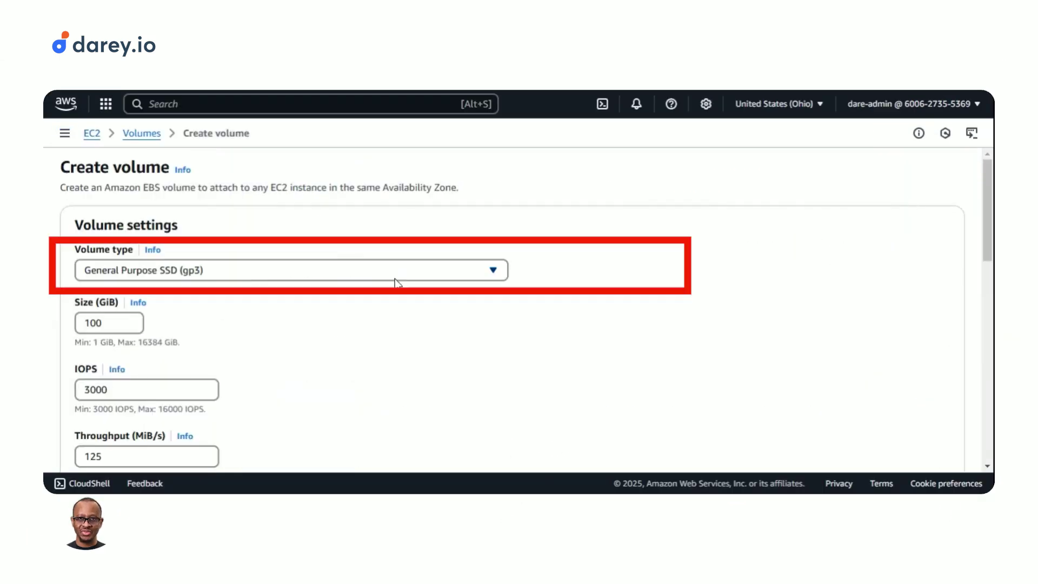
pyautogui.click(409, 280)
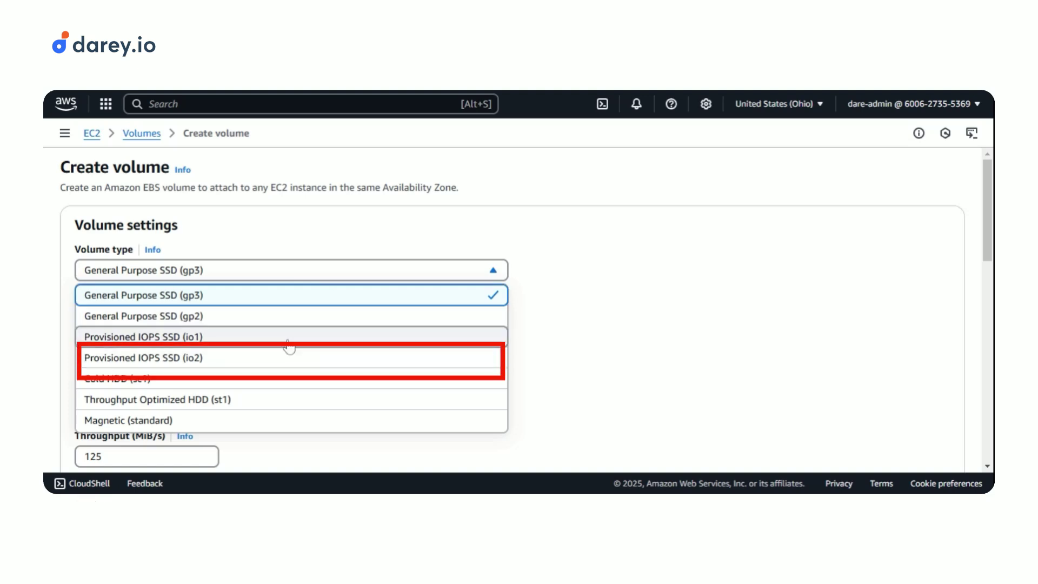
pyautogui.click(297, 358)
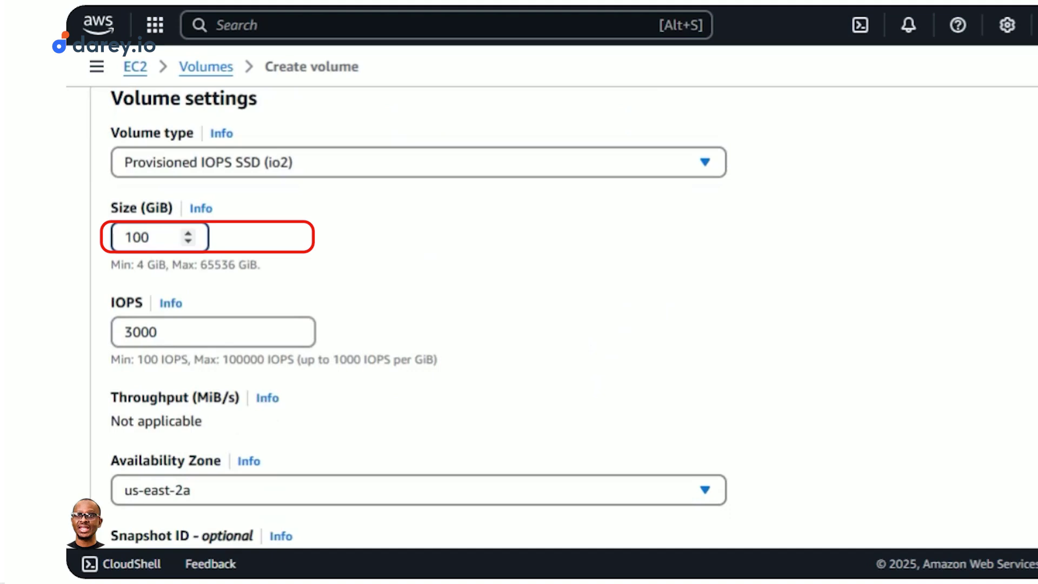
pyautogui.press('BackSpace')
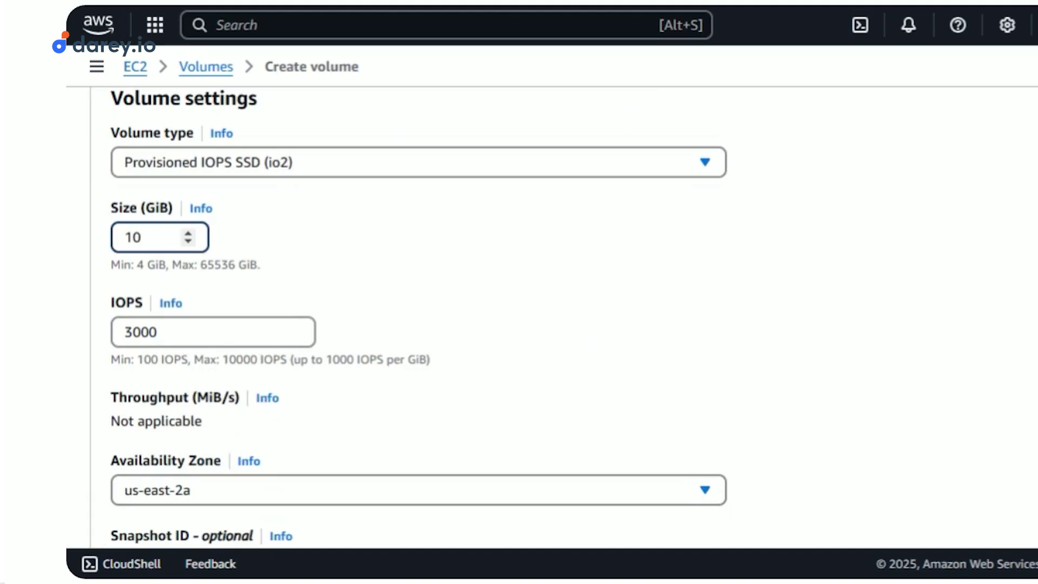
# Step: Set the new volume's Availability Zone to us-east-2b
pyautogui.scroll(-3, 318, 399)
pyautogui.click(467, 393)
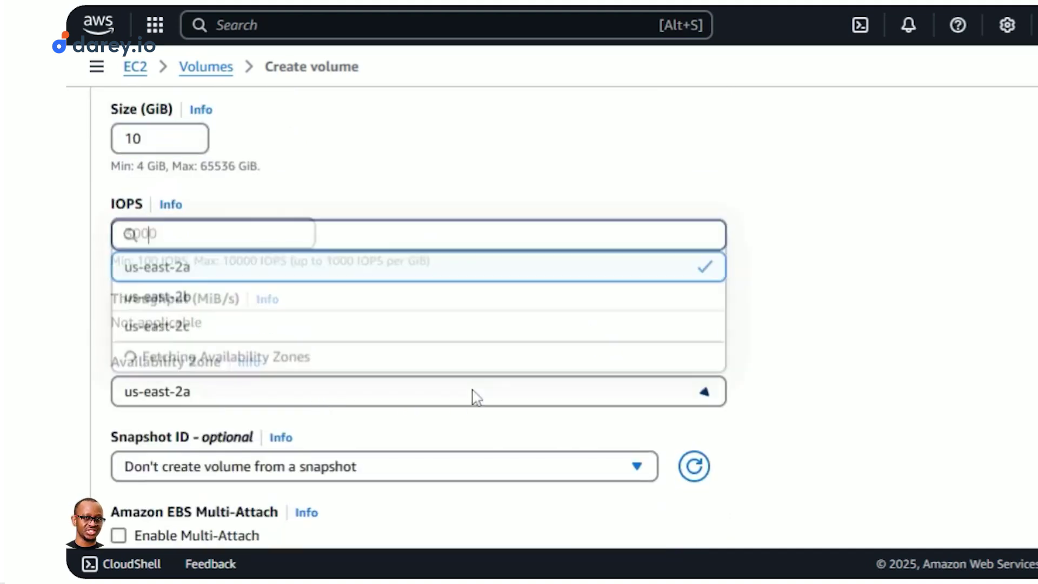
pyautogui.click(425, 334)
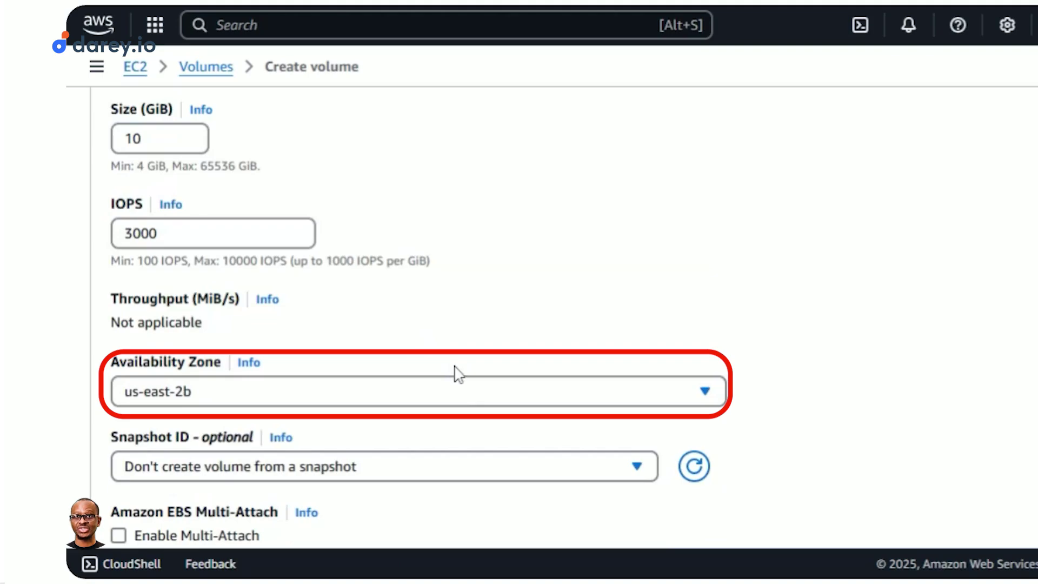
# Step: Enable Multi-Attach for the new io2 volume and create it
pyautogui.scroll(-2, 457, 373)
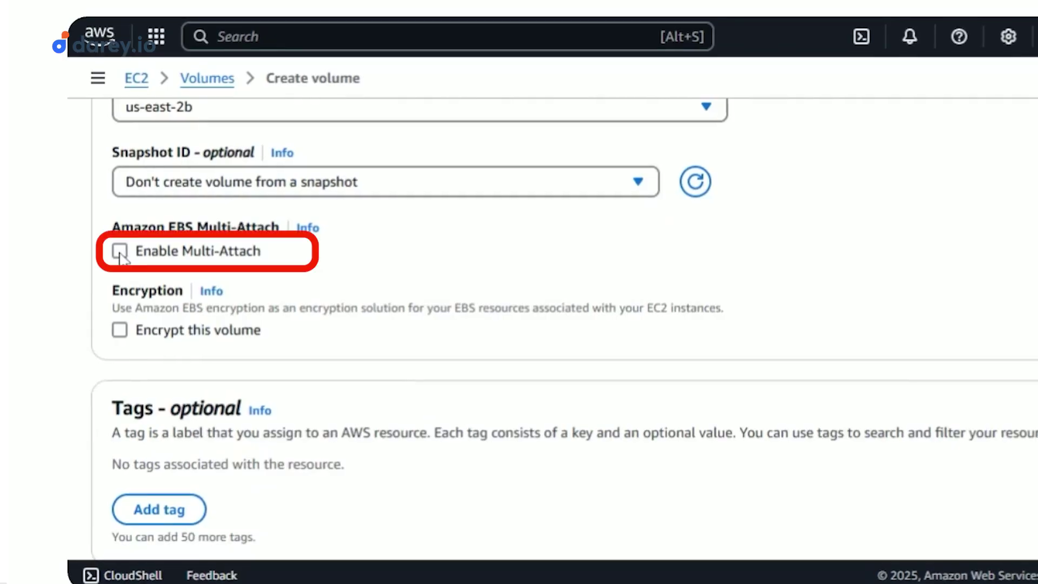
pyautogui.click(119, 252)
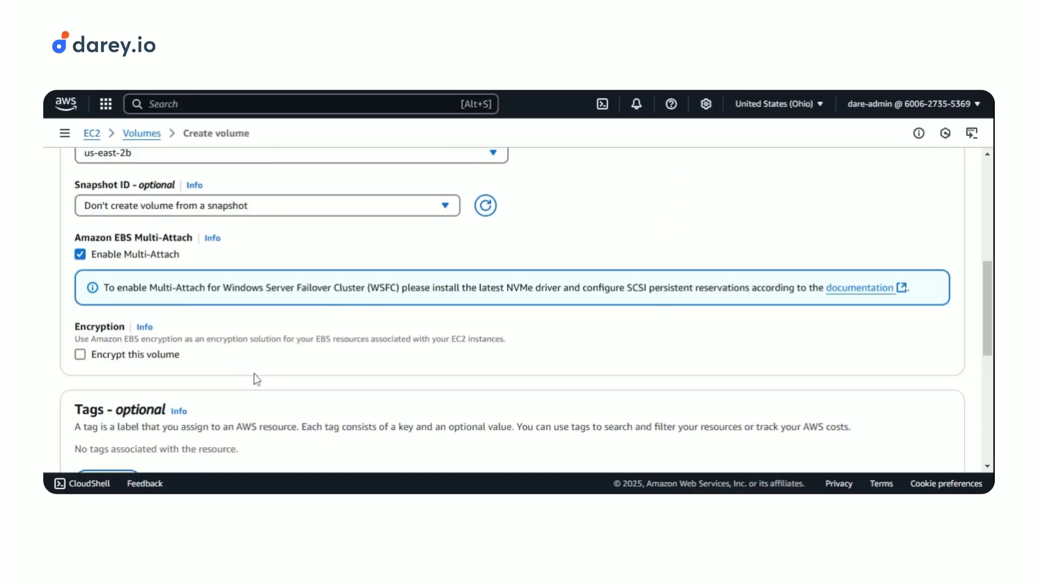
pyautogui.scroll(-6, 368, 427)
pyautogui.click(901, 298)
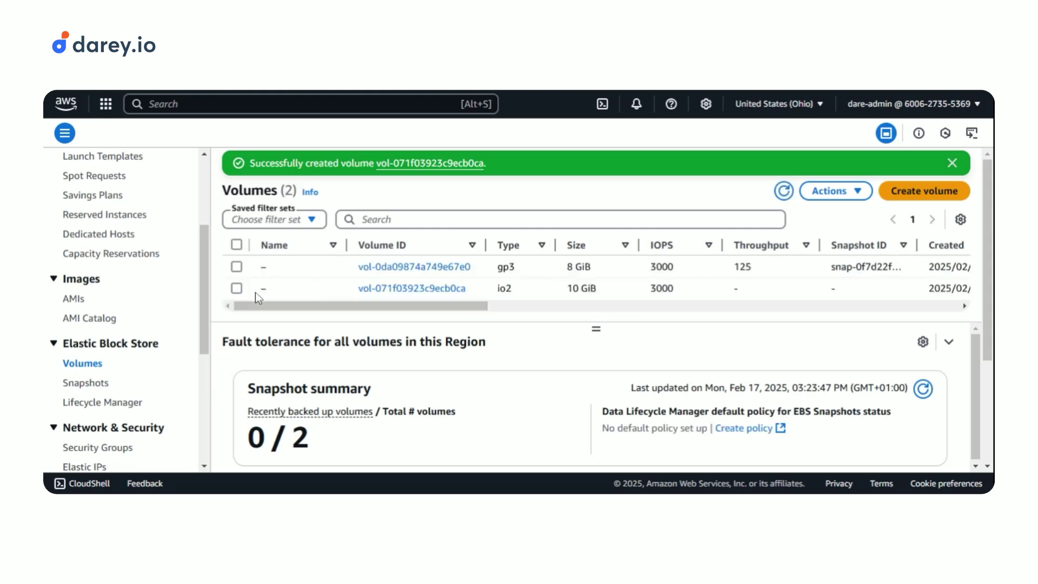
# Step: Name the new 10 GiB io2 volume my-multi-attach-ebs and save the name
pyautogui.click(276, 288)
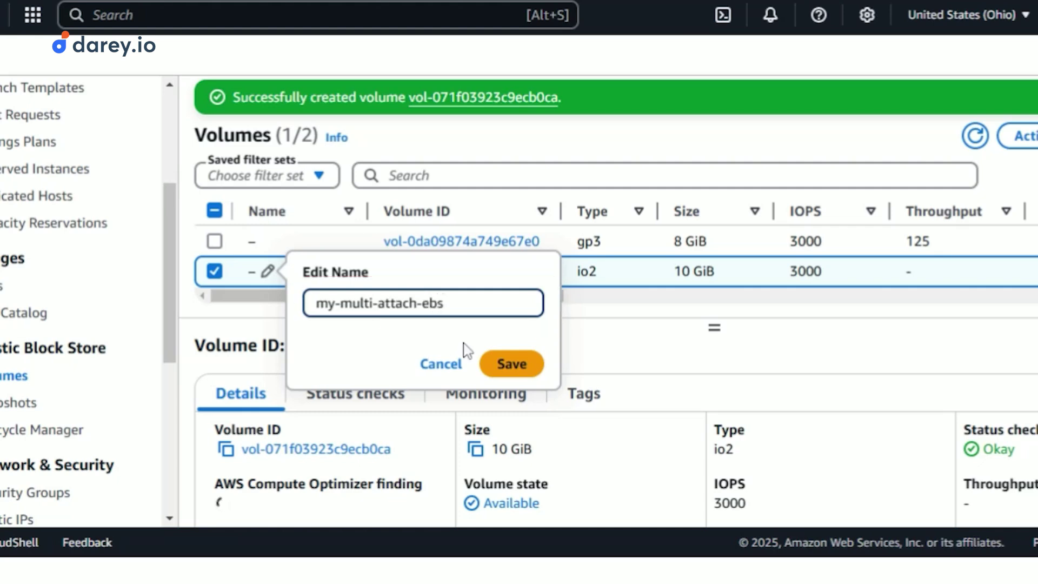
pyautogui.click(511, 365)
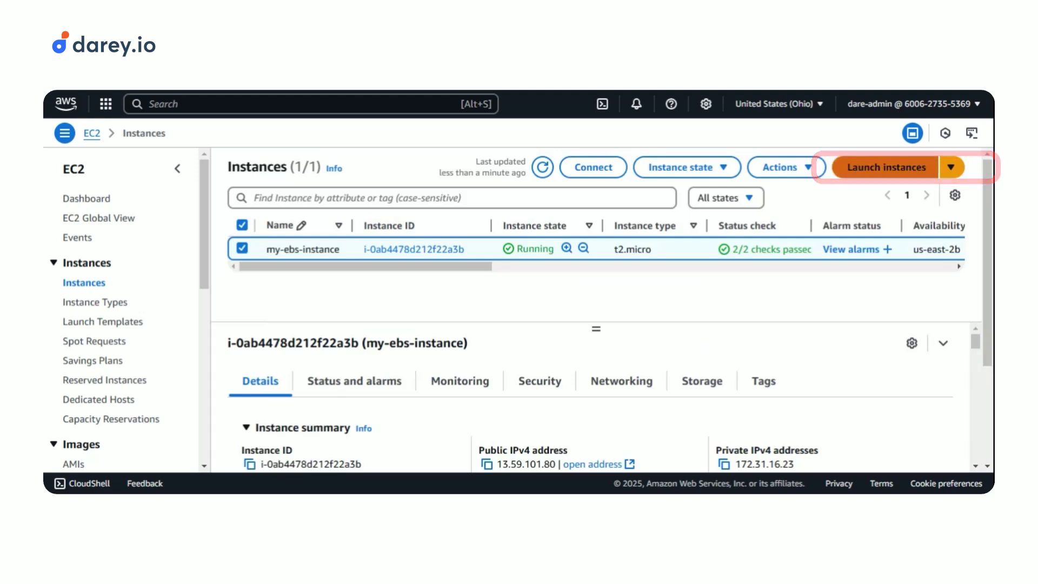
# Step: Start a new instance launch named my-multi-attach-instance and choose Ubuntu as its operating system image
pyautogui.click(887, 167)
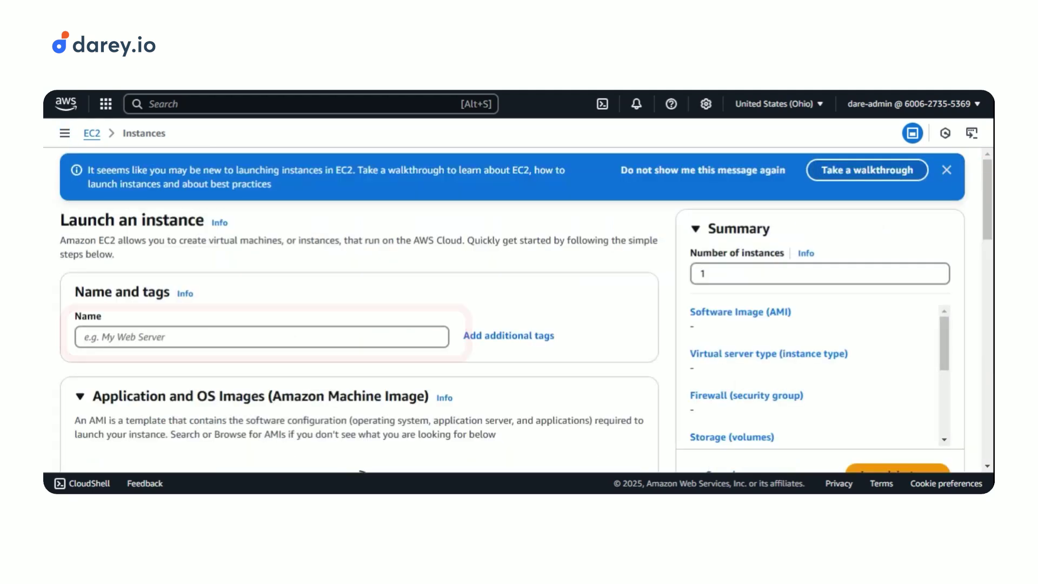
pyautogui.click(287, 339)
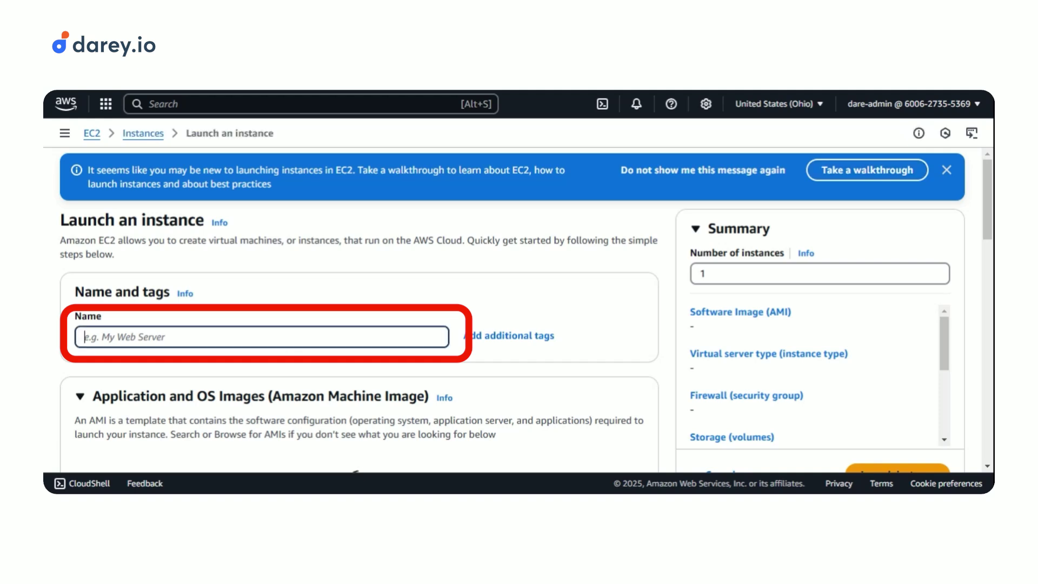
pyautogui.write('my-multi-attach-instance')
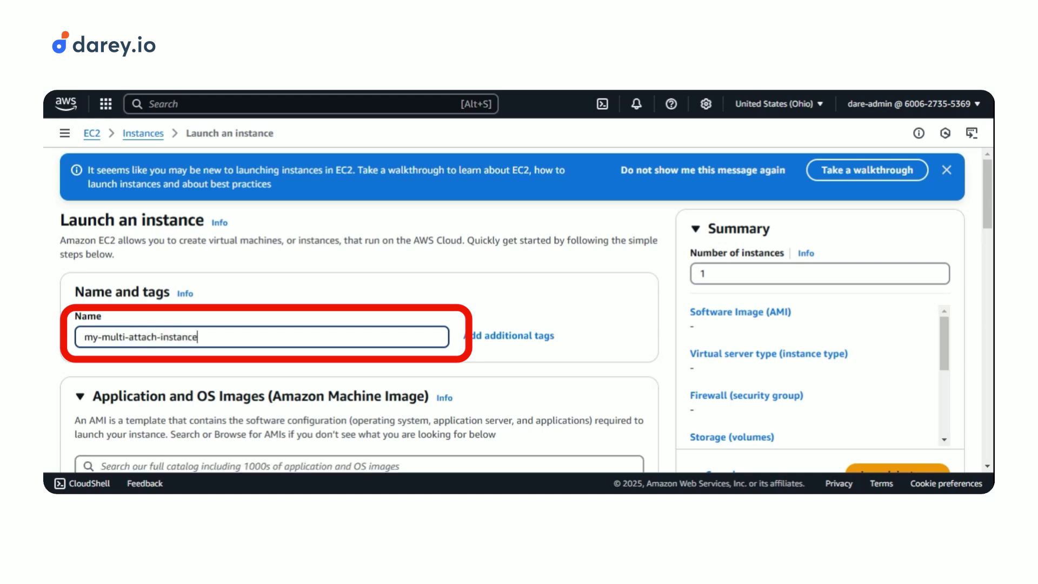
pyautogui.scroll(-4, 308, 379)
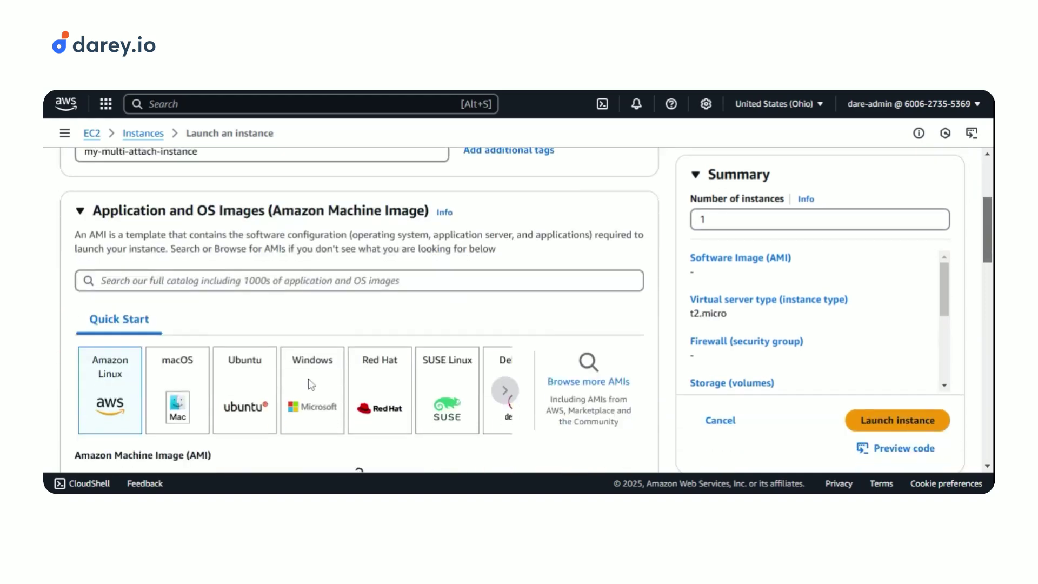
pyautogui.click(255, 377)
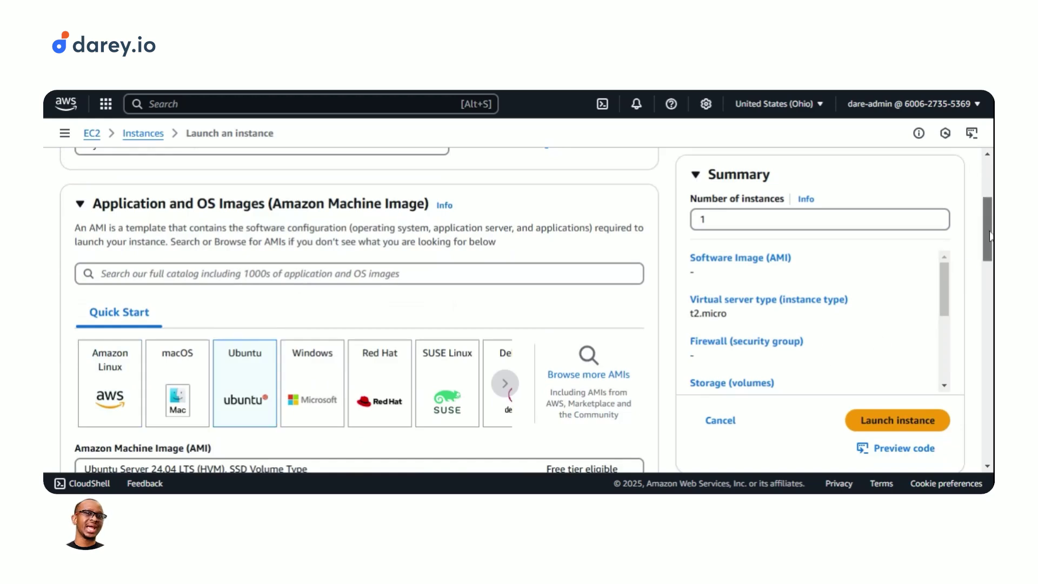
# Step: Set the instance type of the new instance to t3.medium
pyautogui.scroll(-5, 991, 230)
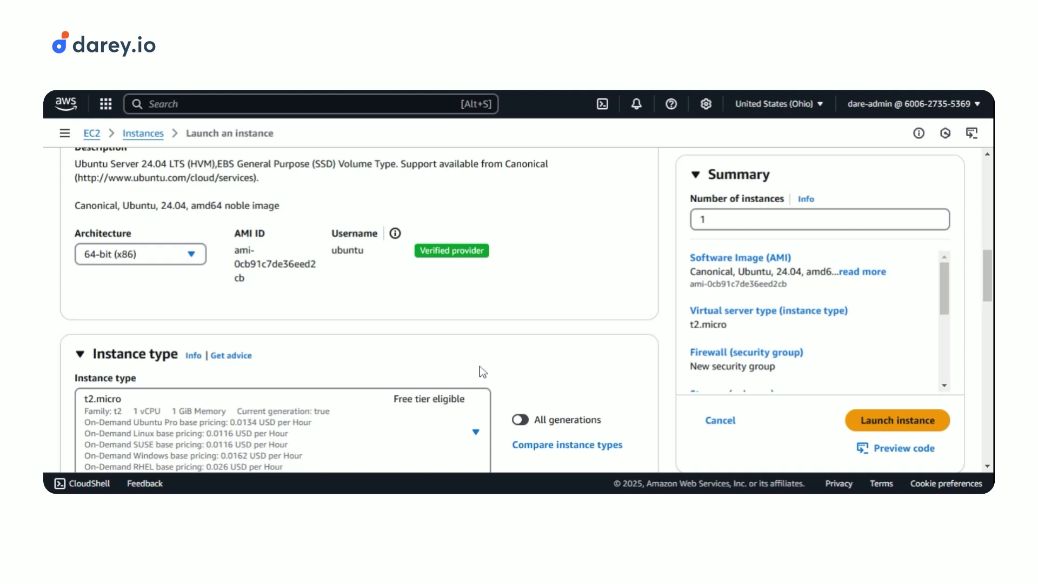
pyautogui.scroll(-2, 471, 389)
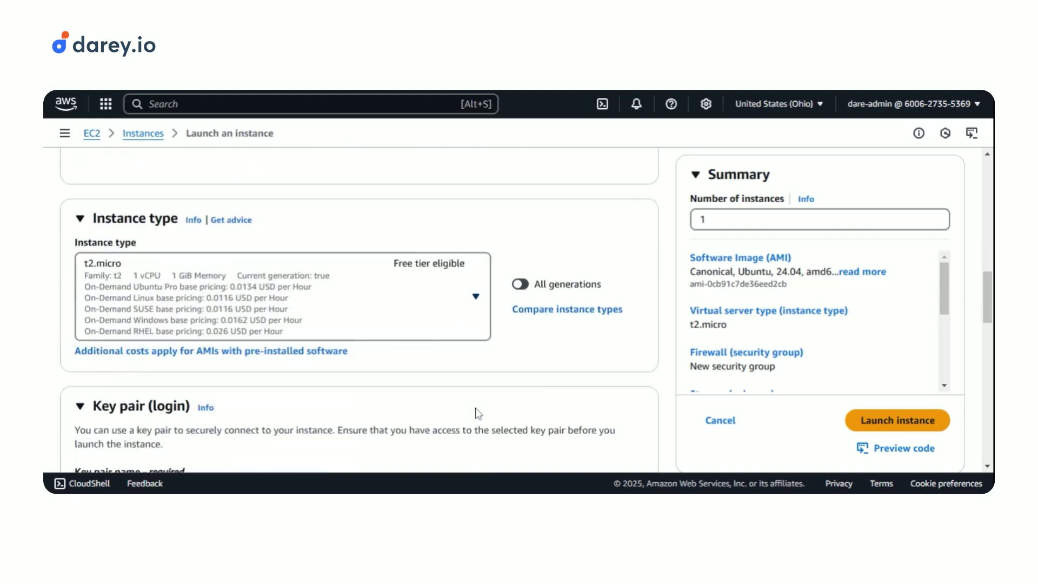
pyautogui.click(476, 296)
pyautogui.scroll(-5, 487, 388)
pyautogui.moveTo(491, 373); pyautogui.dragTo(488, 434)
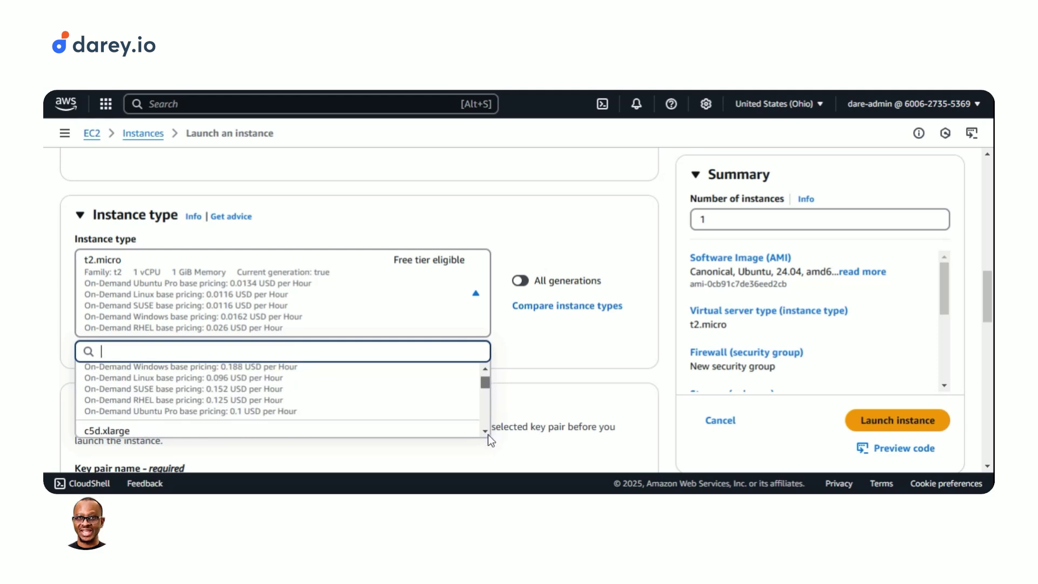
pyautogui.scroll(-6, 487, 424)
pyautogui.scroll(-8, 488, 431)
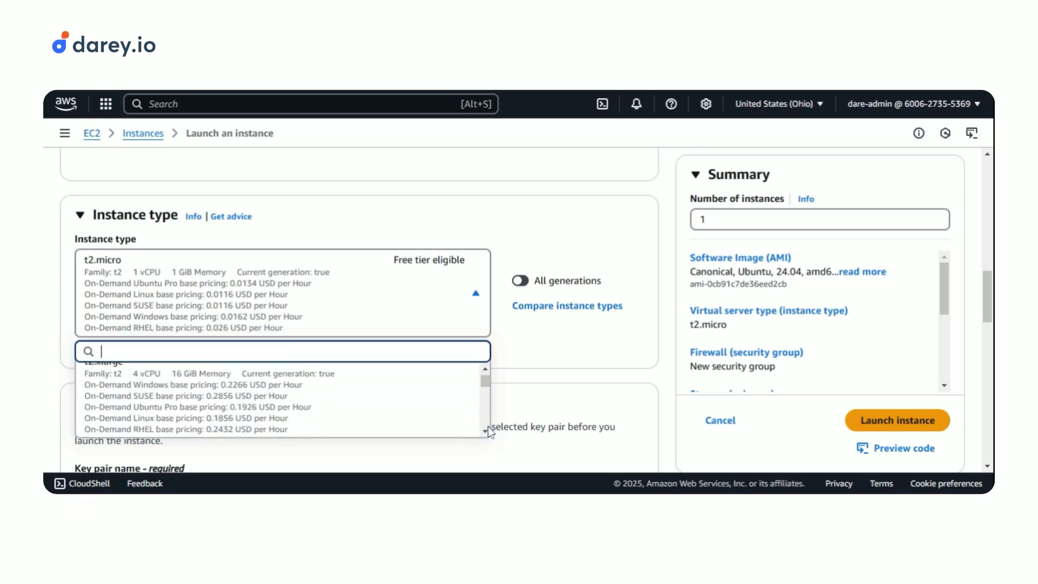
pyautogui.scroll(-2, 488, 431)
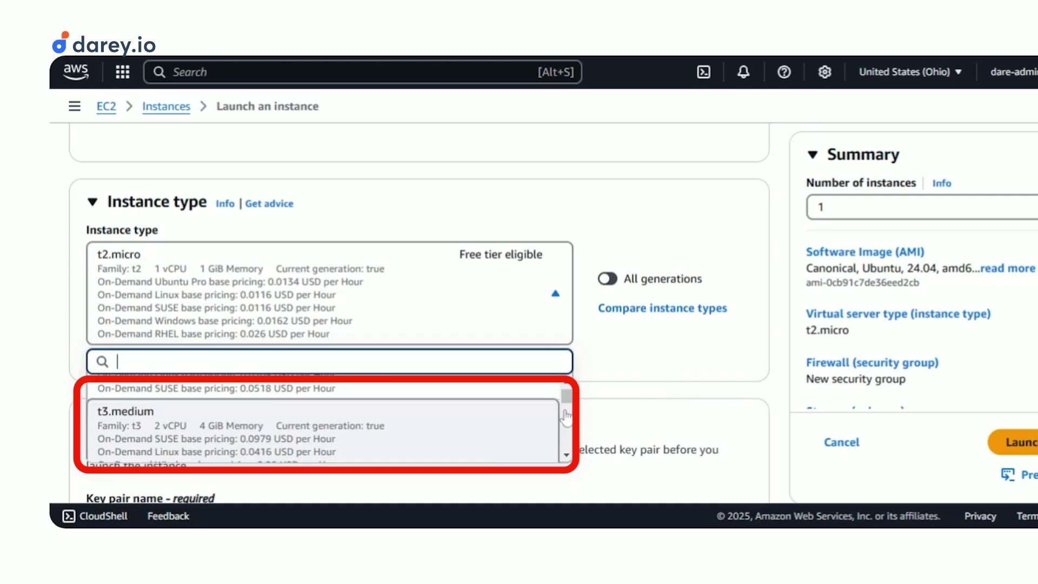
pyautogui.click(482, 429)
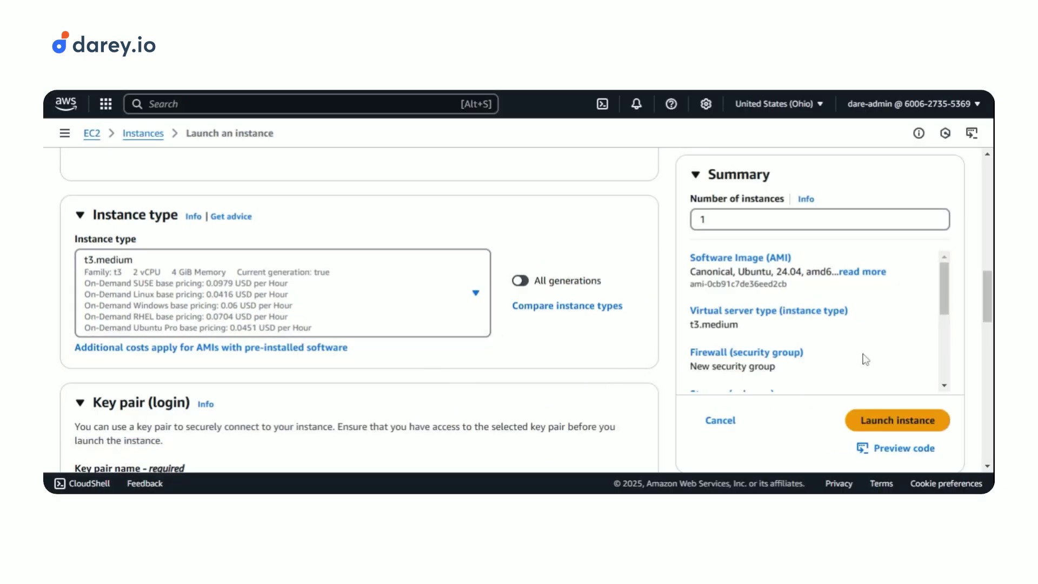
# Step: Edit the network settings and select the subnet subnet-0d399bc6816db7f5f in Availability Zone us-east-2b
pyautogui.scroll(-5, 360, 313)
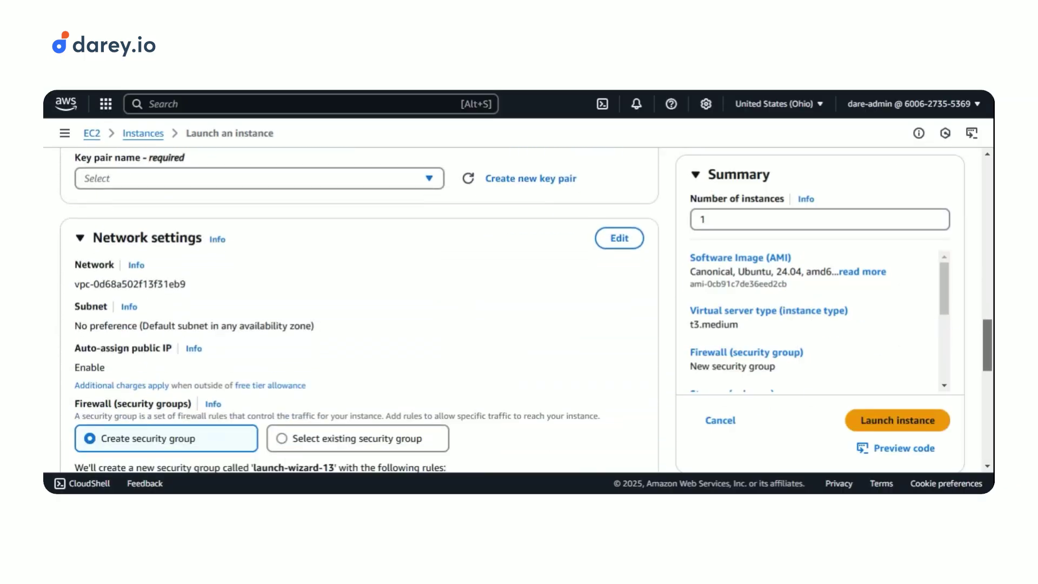
pyautogui.click(620, 236)
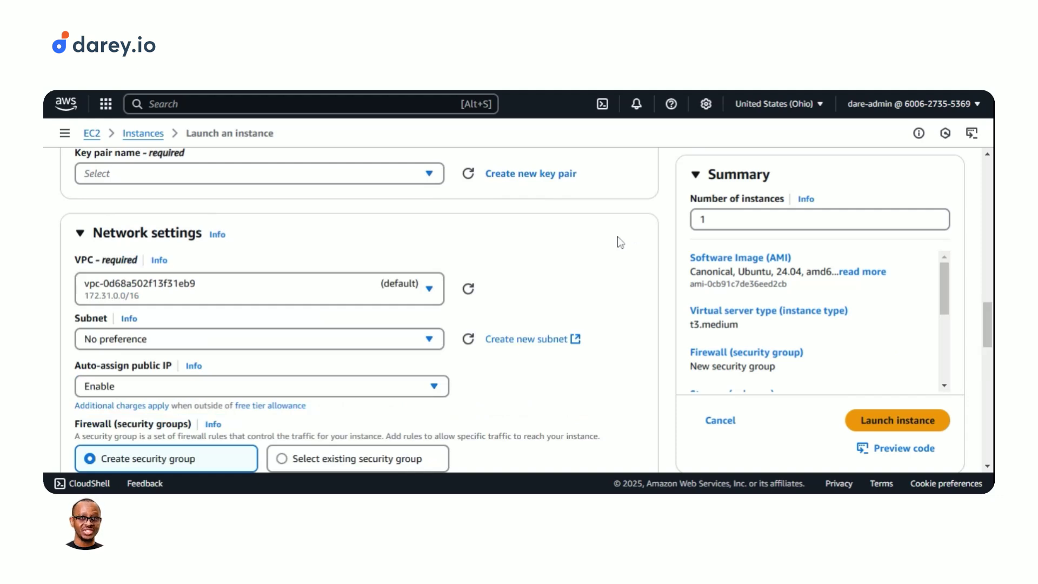
pyautogui.click(390, 334)
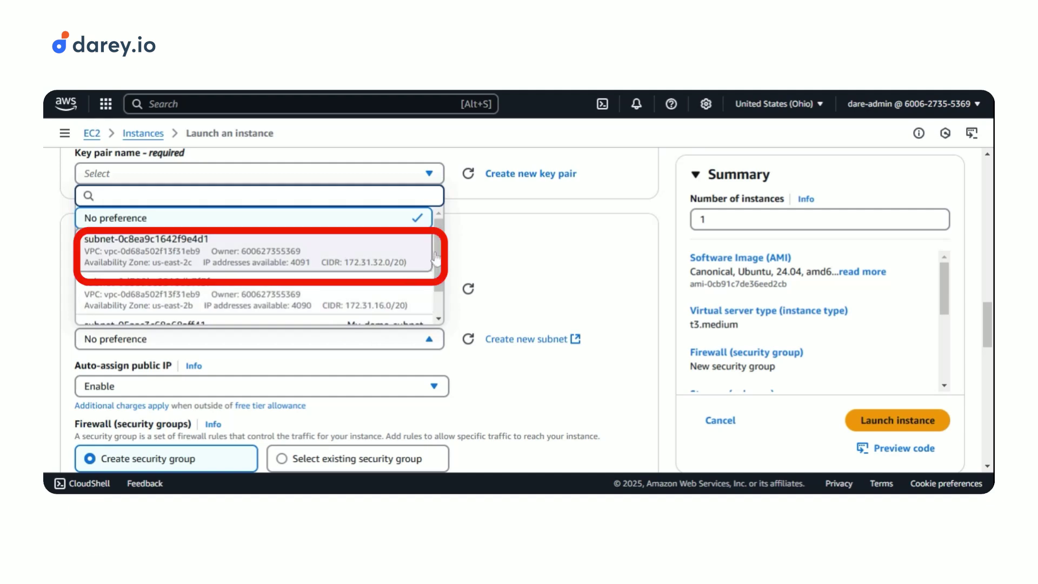
pyautogui.scroll(-2, 327, 282)
pyautogui.click(323, 261)
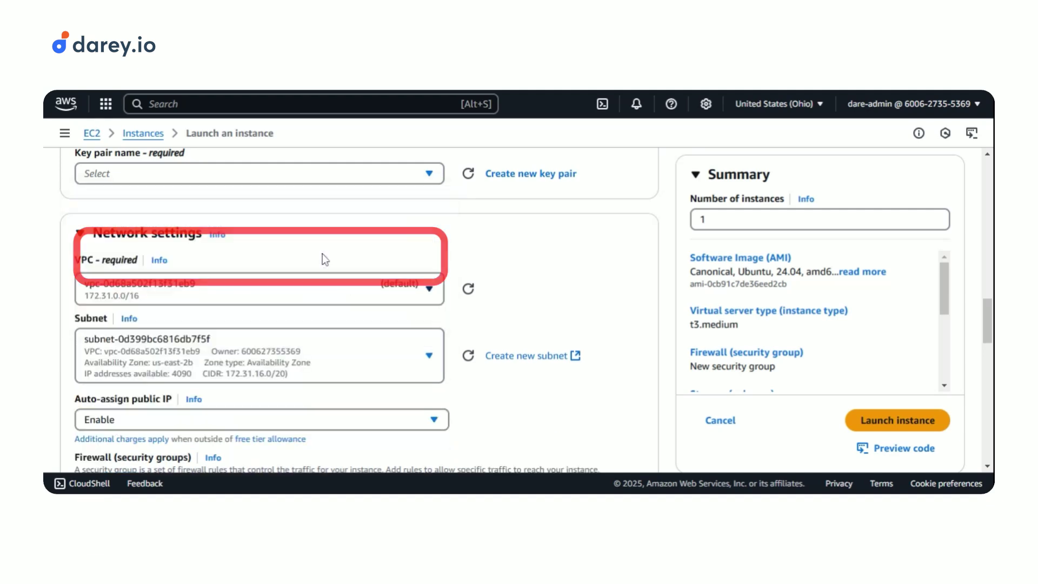
# Step: Launch the configured instance, leaving the security group and storage settings at their defaults
pyautogui.scroll(-4, 388, 258)
pyautogui.scroll(-6, 352, 308)
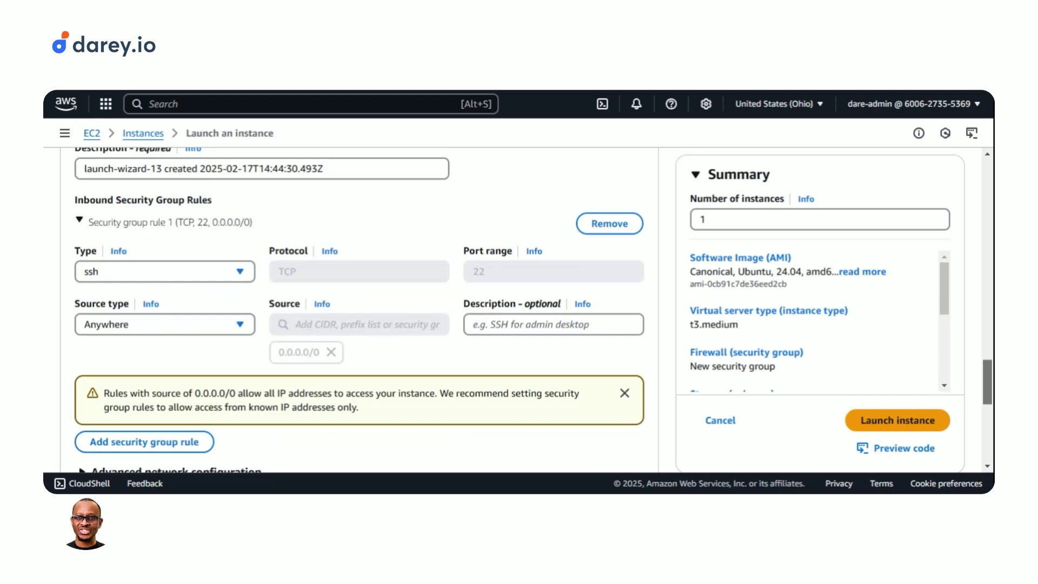
pyautogui.scroll(-8, 878, 437)
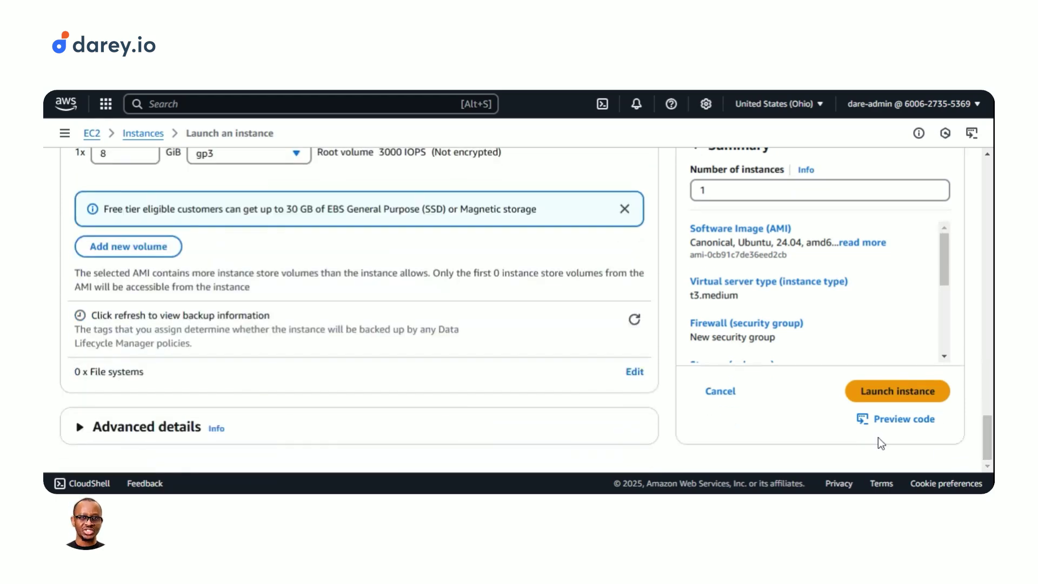
pyautogui.click(864, 392)
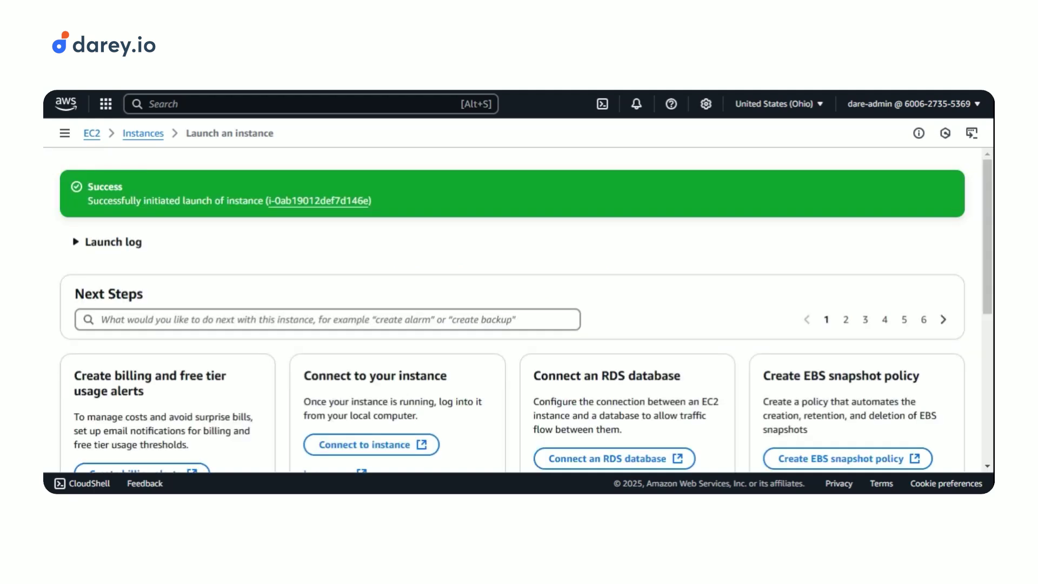
# Step: Find the 10 GiB io2 volume my-multi-attach-ebs in the volumes list and start attaching it to an instance
pyautogui.click(143, 136)
pyautogui.moveTo(206, 238); pyautogui.dragTo(174, 338)
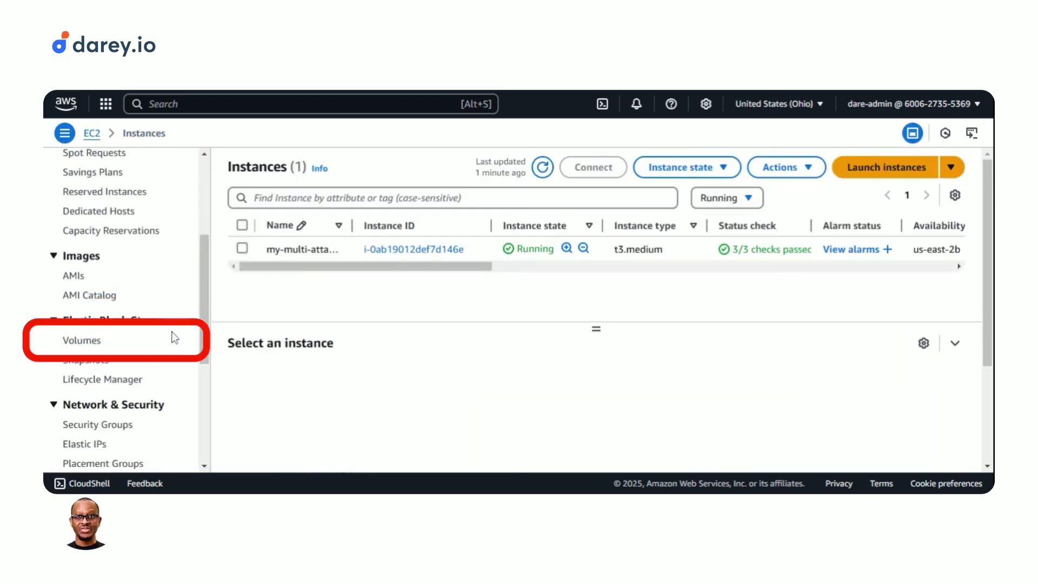
pyautogui.click(90, 341)
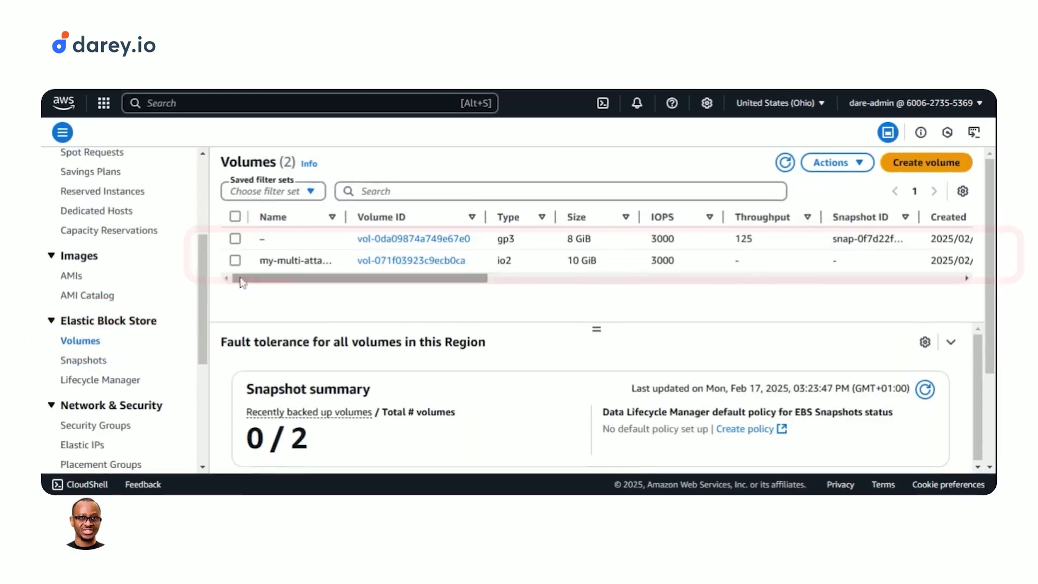
pyautogui.click(236, 260)
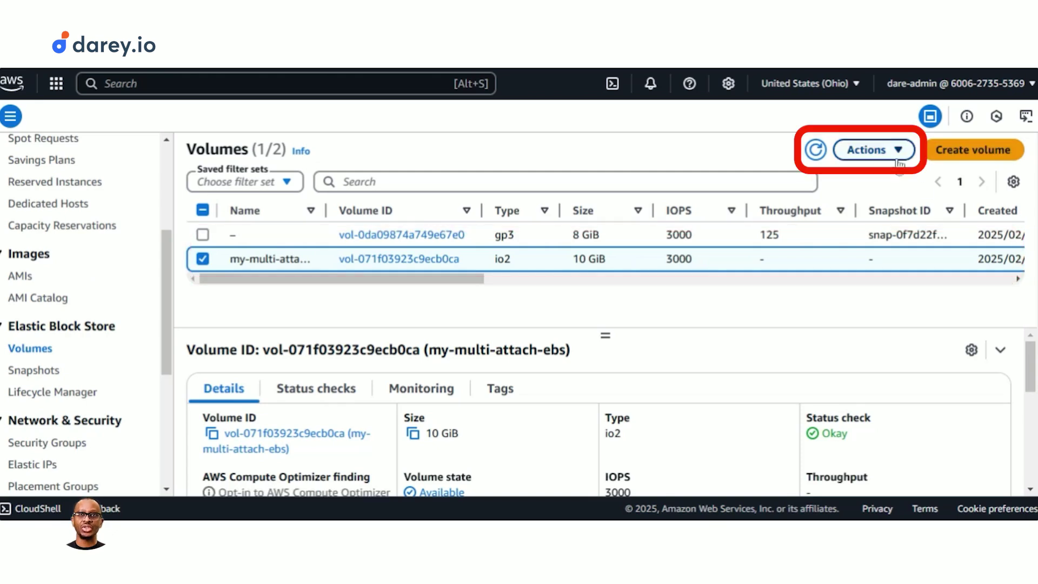
pyautogui.click(865, 152)
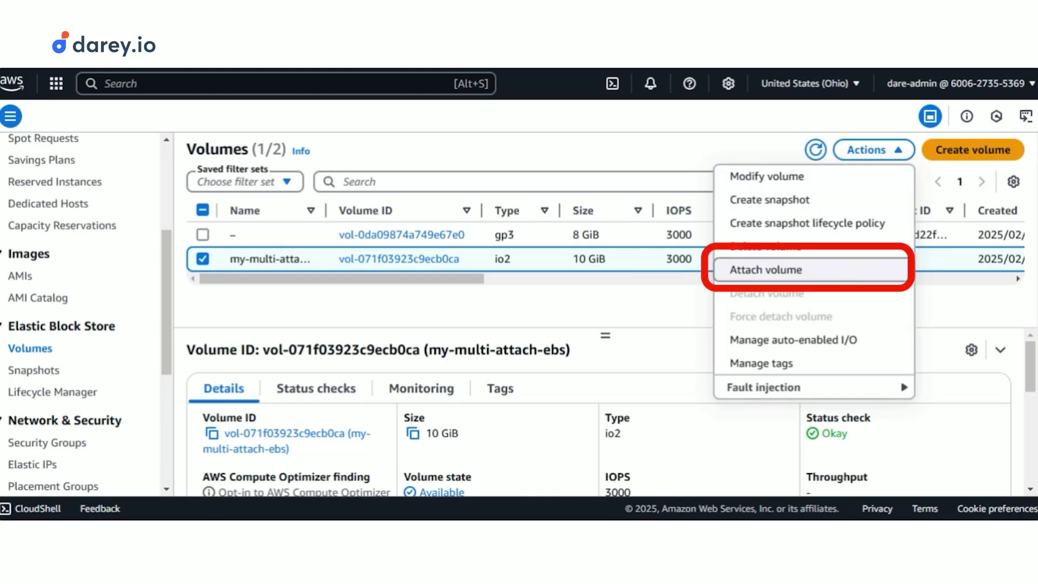
pyautogui.click(845, 270)
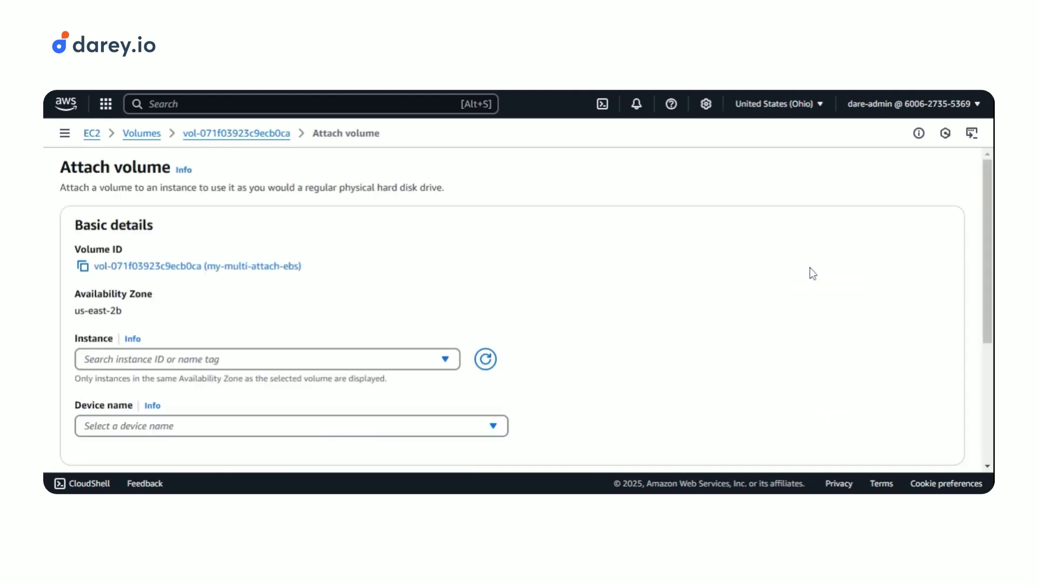
# Step: Attach the volume to the running my-multi-attach-instance with the device name /dev/xvdbx
pyautogui.click(397, 359)
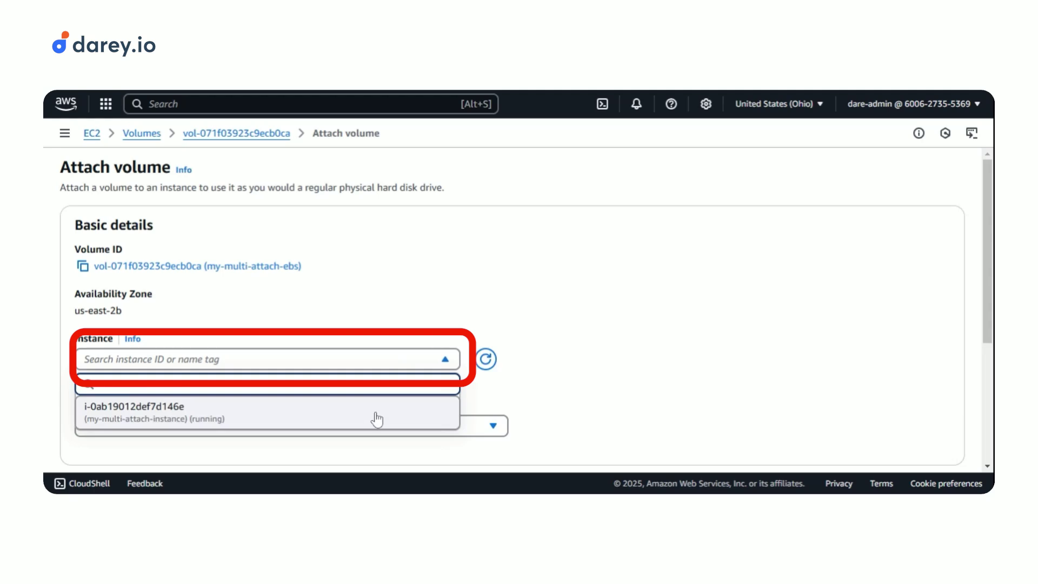
pyautogui.click(410, 410)
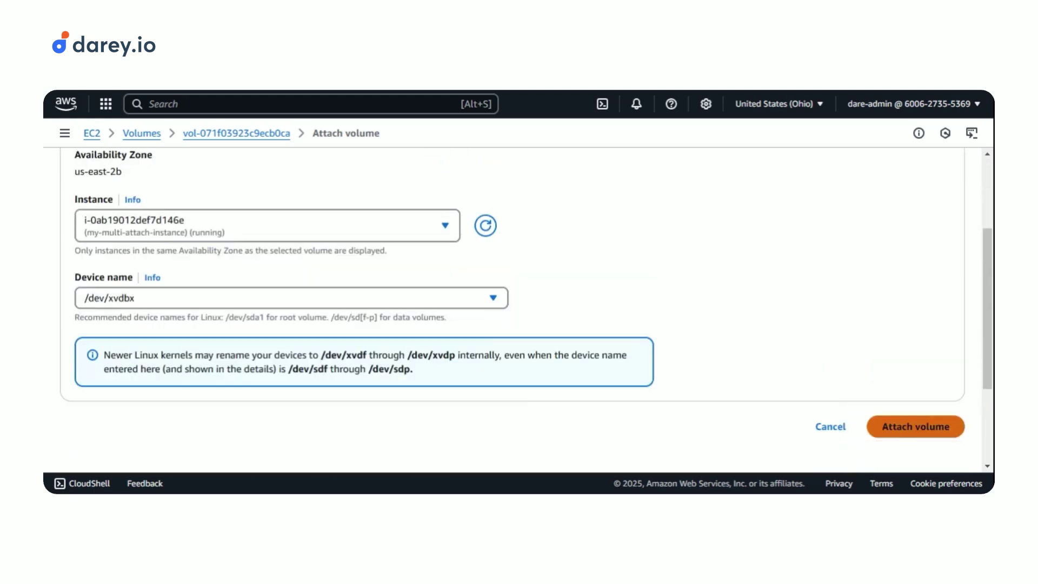
pyautogui.click(913, 426)
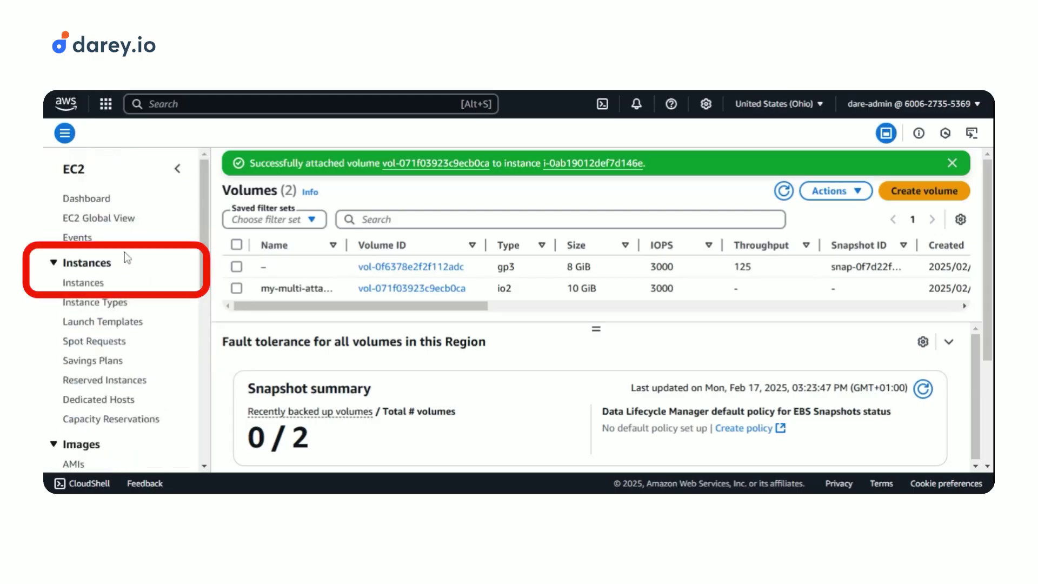
# Step: Connect to my-multi-attach-instance using EC2 Instance Connect with its public IPv4 address and the username ubuntu
pyautogui.click(84, 283)
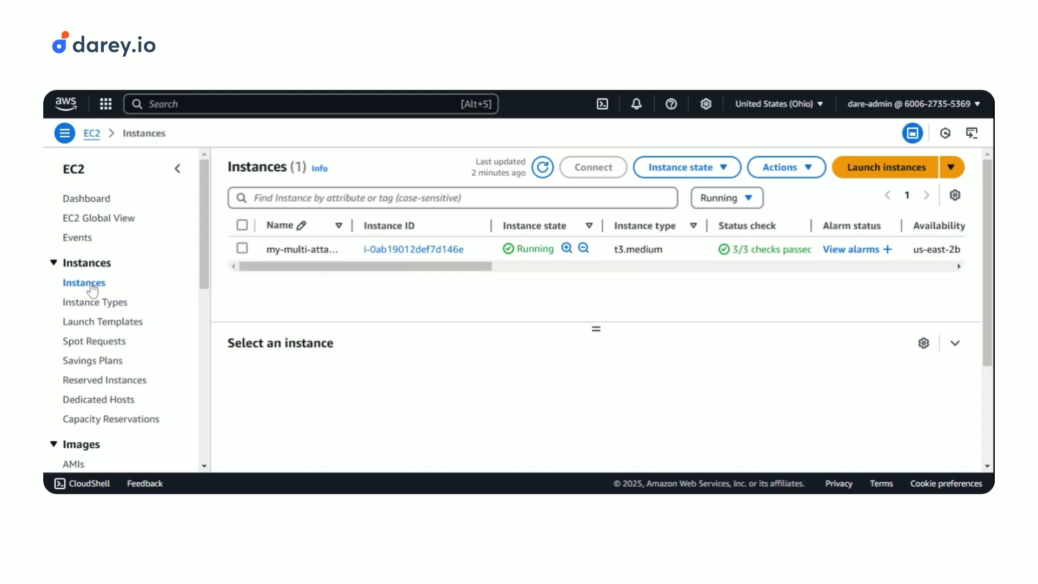
pyautogui.click(242, 248)
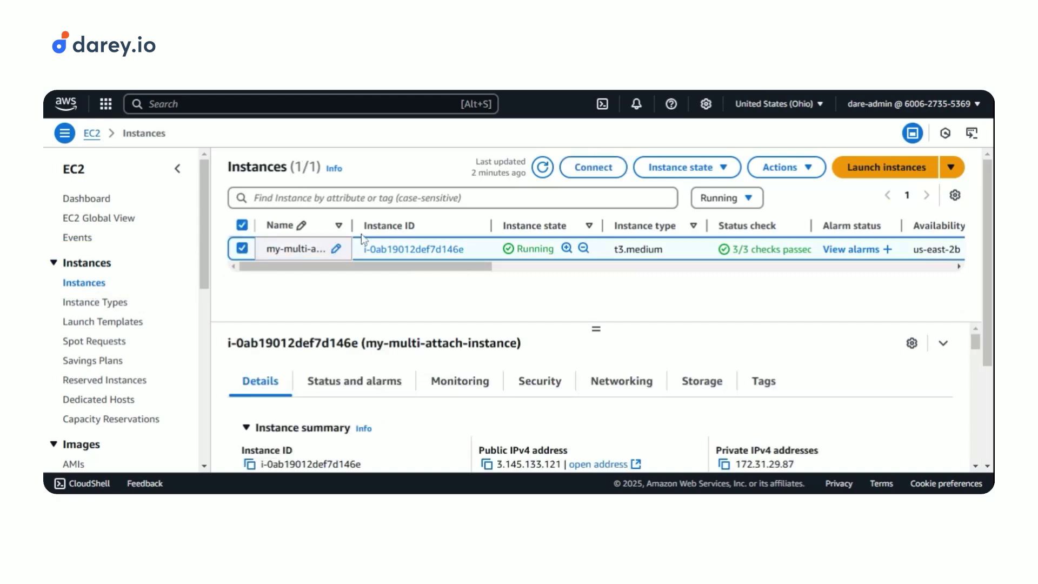
pyautogui.click(608, 170)
pyautogui.scroll(-3, 611, 348)
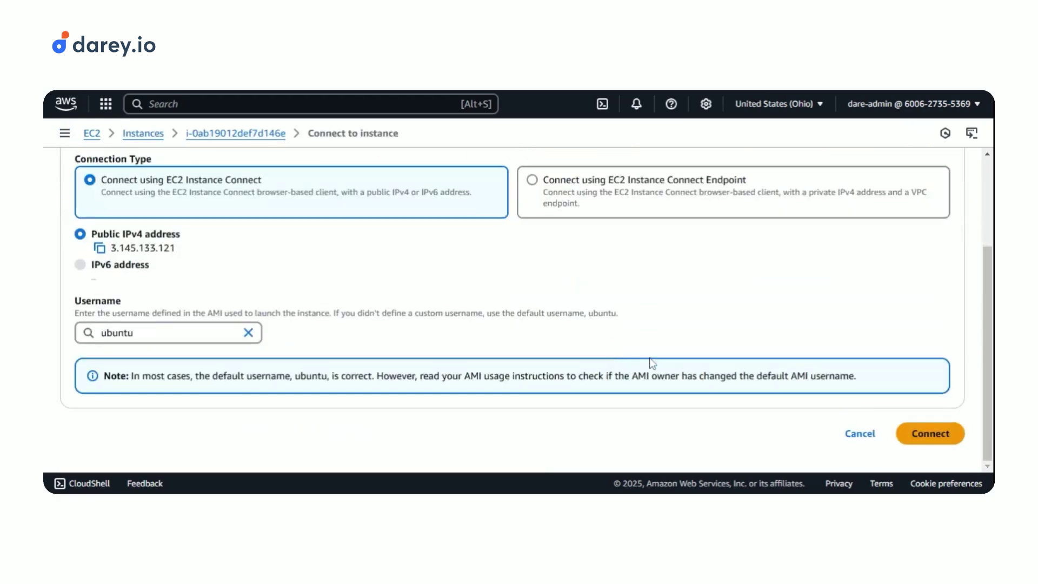
pyautogui.click(942, 441)
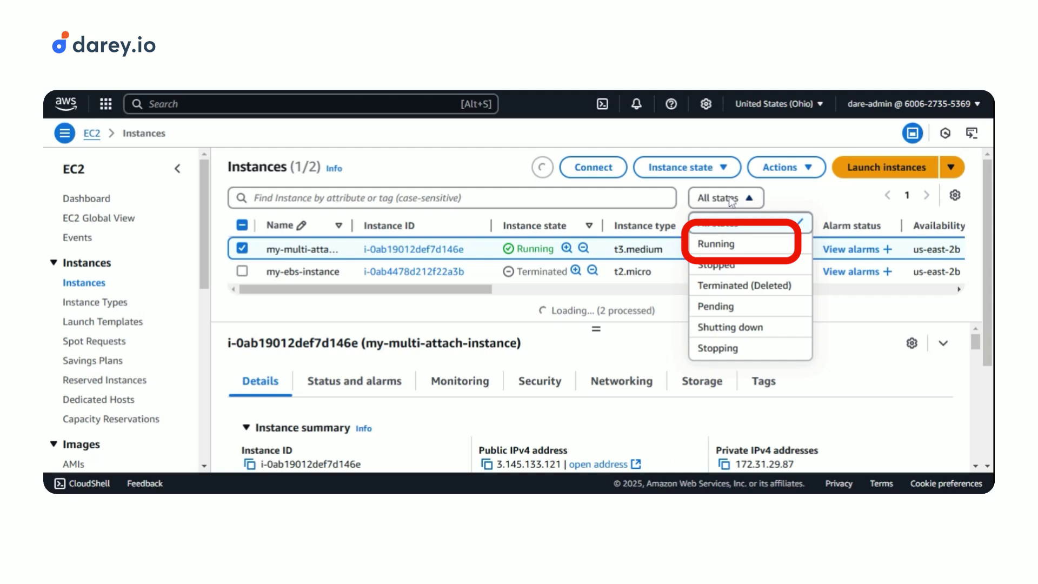
# Step: Filter the instances list to show only running instances
pyautogui.click(738, 246)
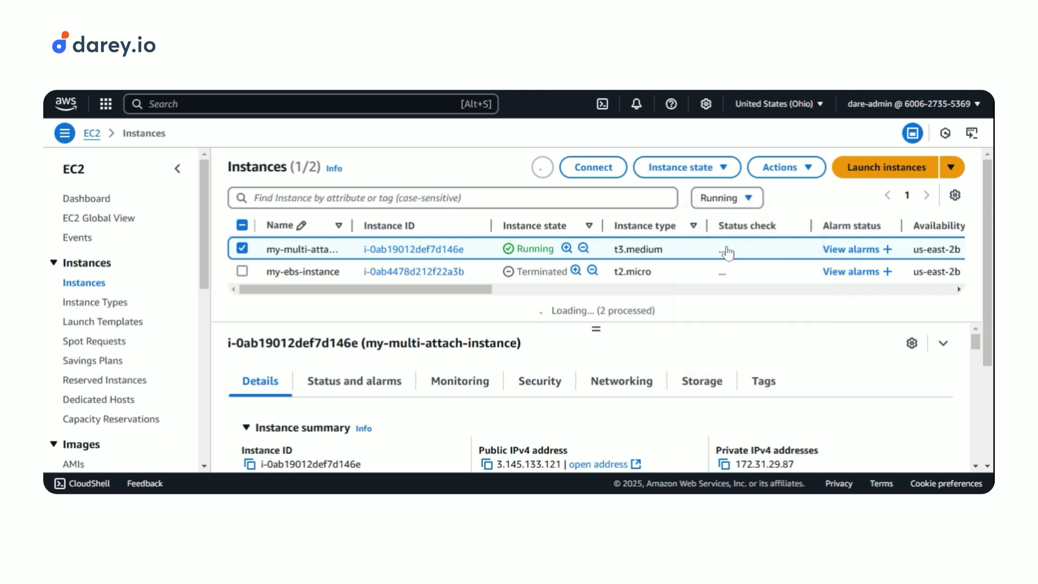
pyautogui.click(728, 253)
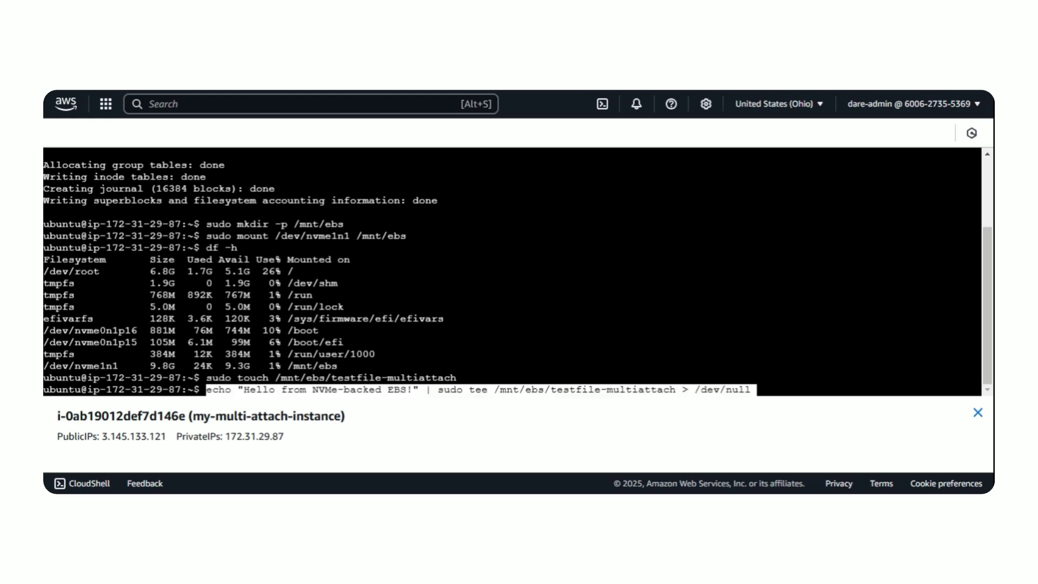
# Step: Write "Hello from NVMe-backed EBS!" to /mnt/ebs/testfile-multiattach and print the file's contents with cat
pyautogui.press('Return')
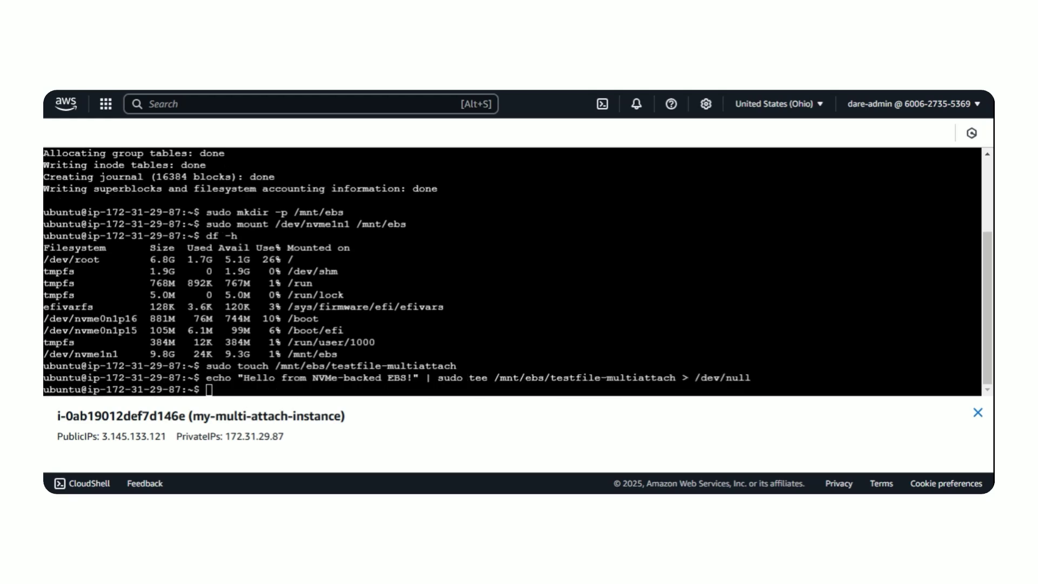
pyautogui.write('cat /mnt/ebs/testfile-multiattach')
pyautogui.press('Return')
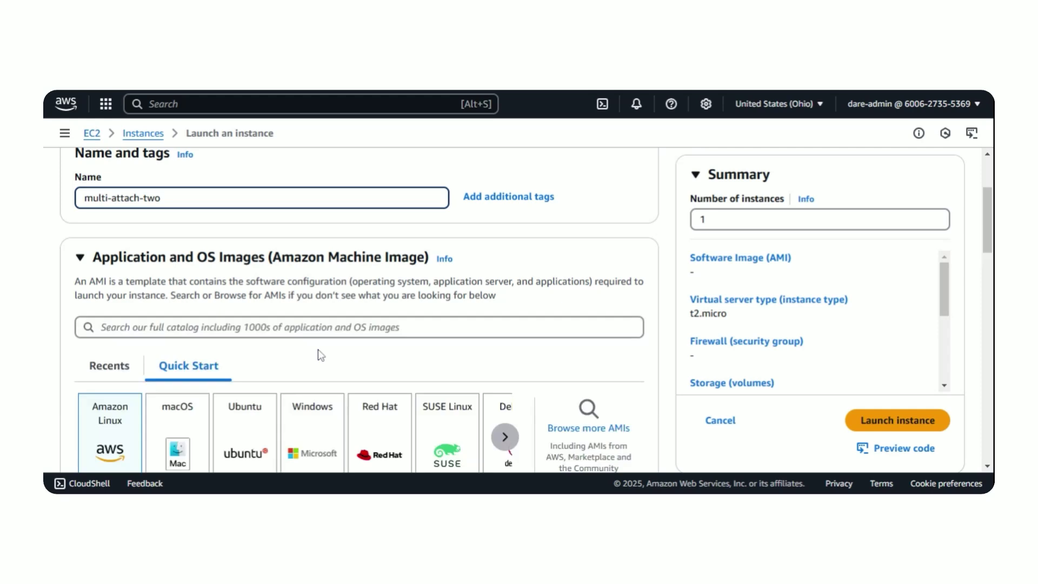
# Step: Set the instance type of the new instance multi-attach-two to t3.medium
pyautogui.scroll(-6, 316, 359)
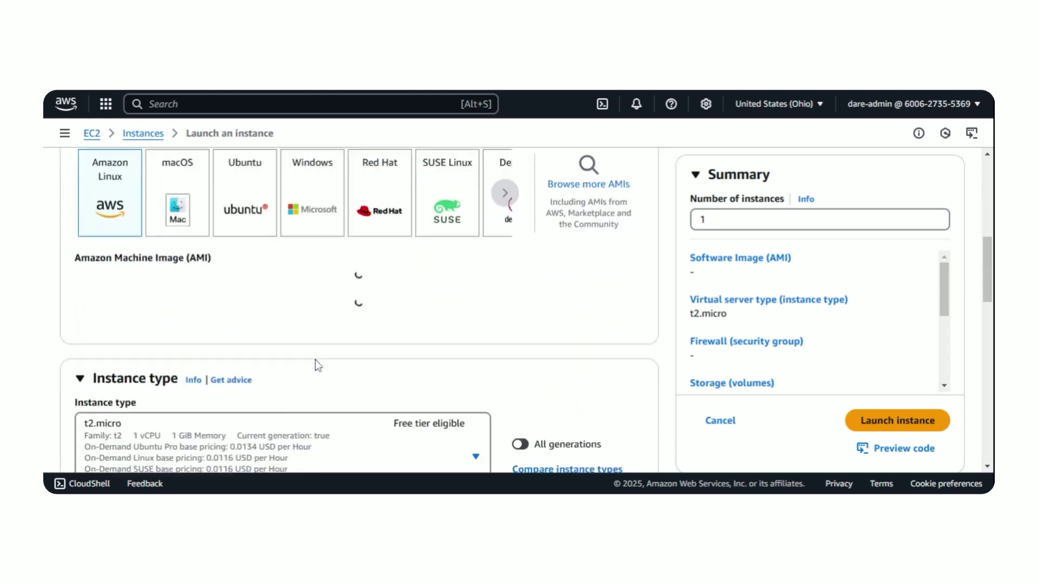
pyautogui.scroll(-3, 316, 359)
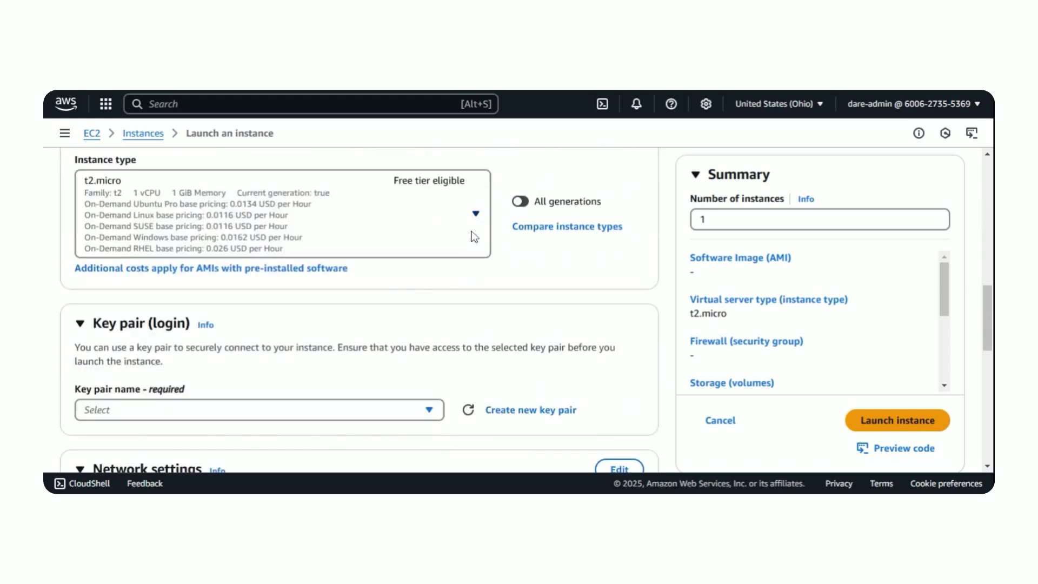
pyautogui.click(479, 217)
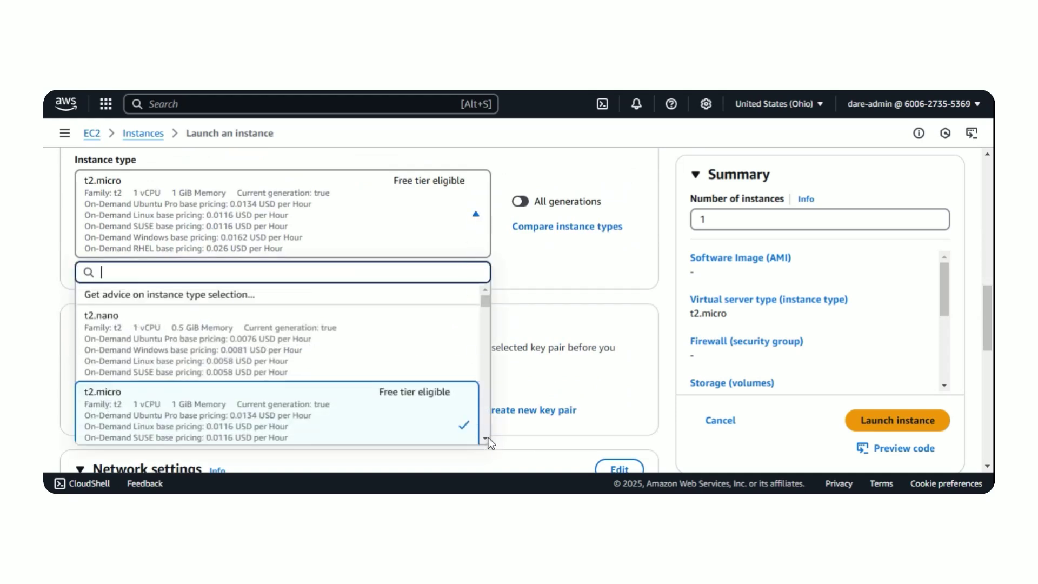
pyautogui.scroll(-10, 370, 422)
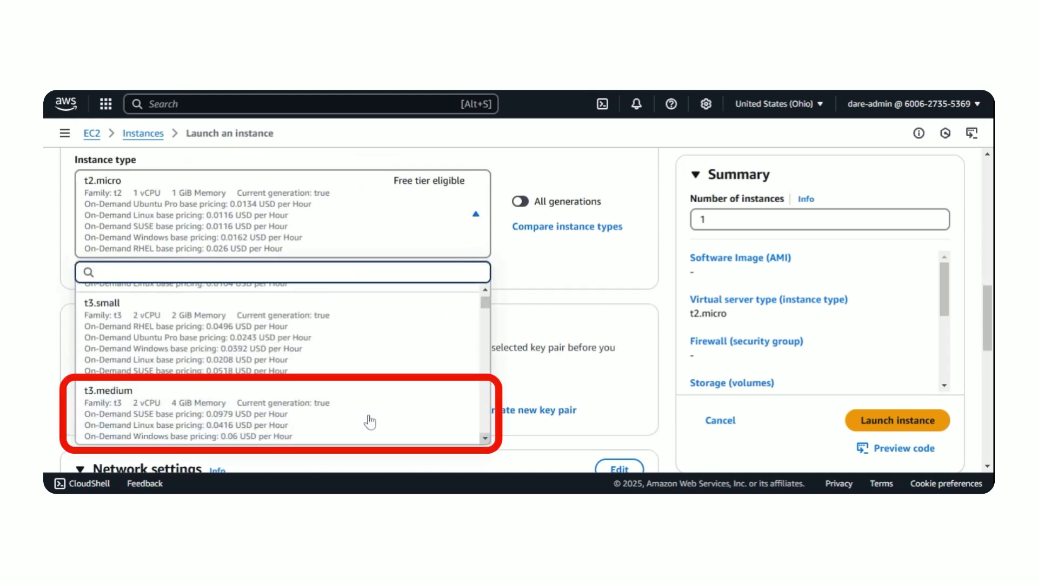
pyautogui.click(294, 420)
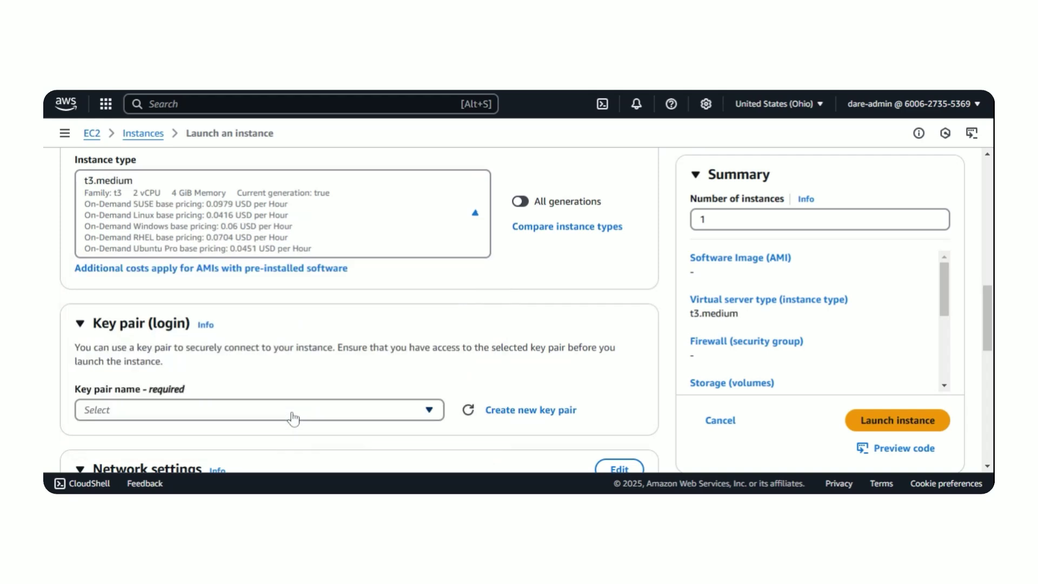
# Step: Select the key pair my-ec2-instance and launch the multi-attach-two instance with the 8 GiB gp3 root volume
pyautogui.click(292, 416)
pyautogui.click(308, 351)
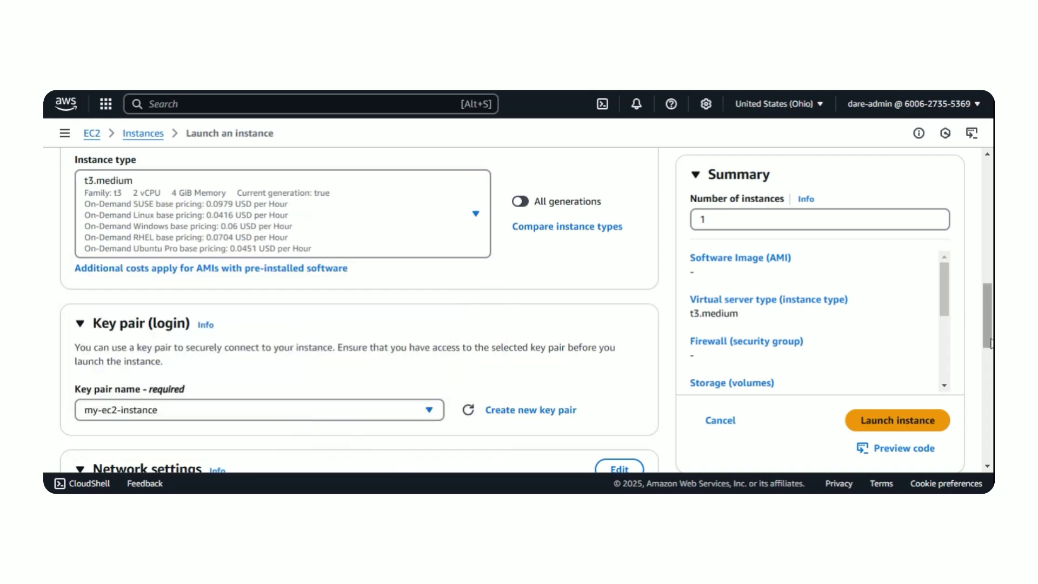
pyautogui.scroll(-5, 991, 358)
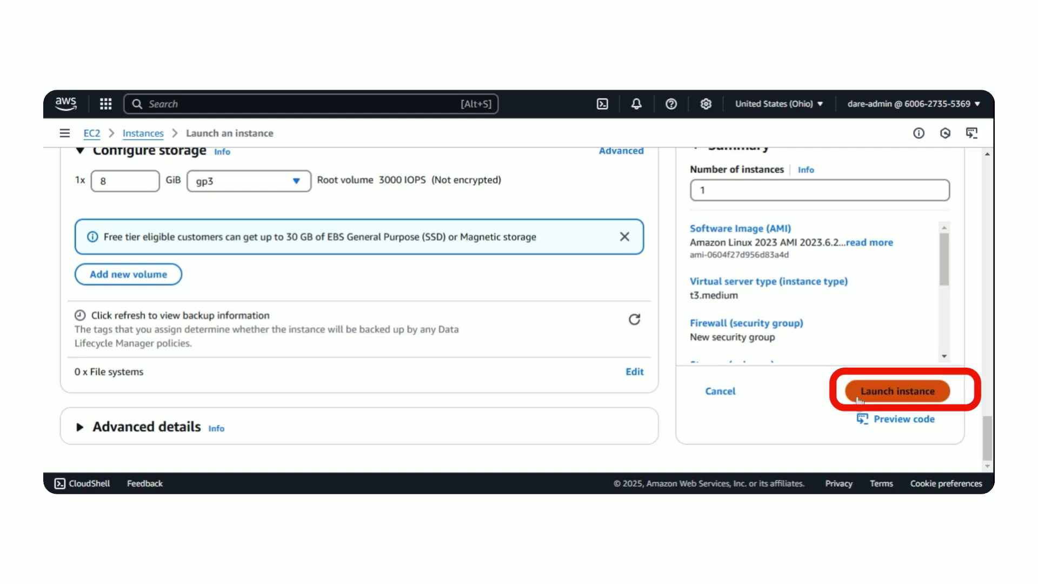
pyautogui.click(859, 398)
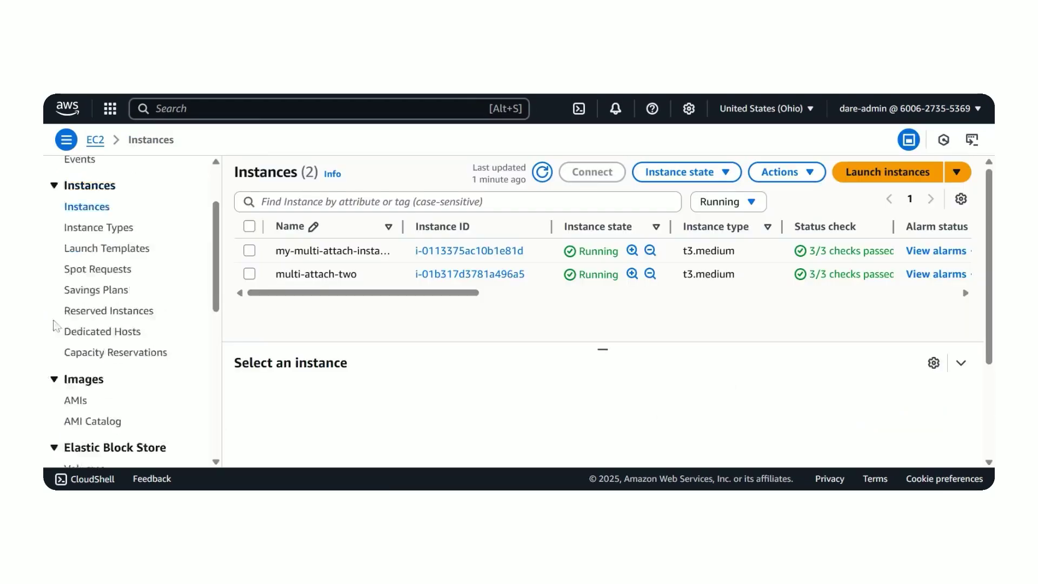
# Step: Select the io2 volume my-multi-attach-ebs in the volumes list and start attaching it to another instance
pyautogui.scroll(-3, 102, 346)
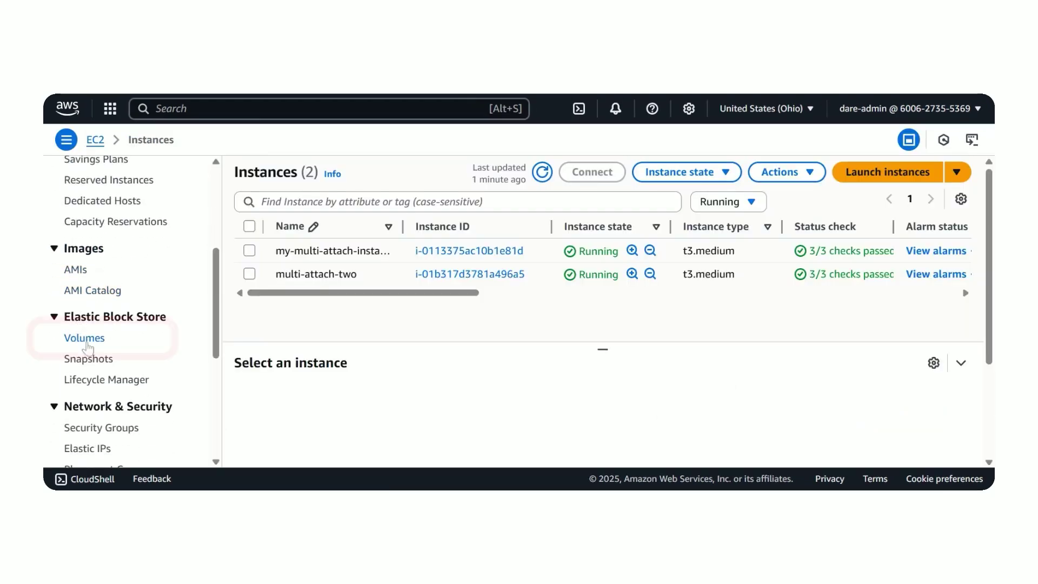
pyautogui.click(96, 343)
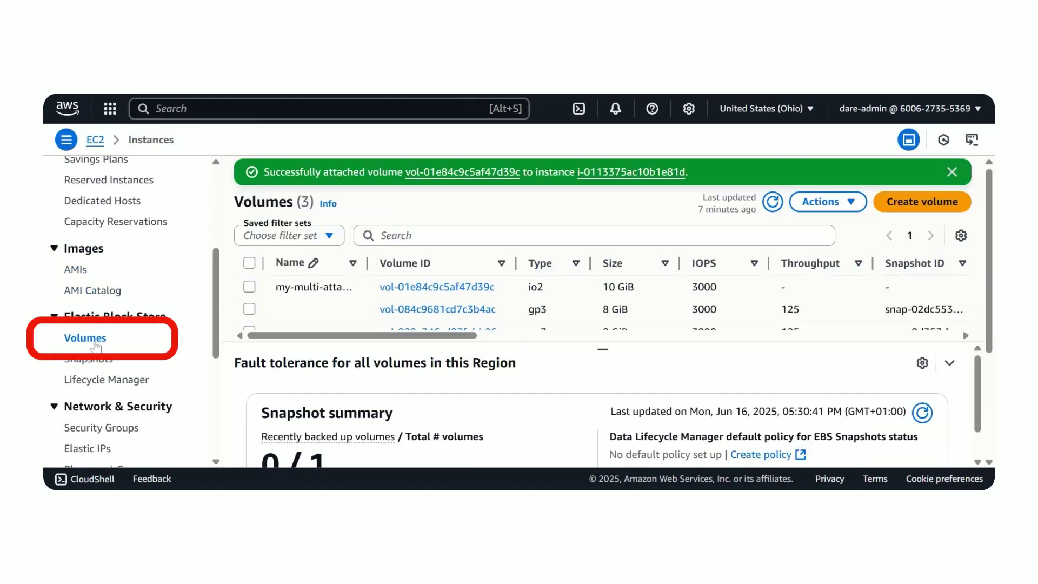
pyautogui.click(250, 286)
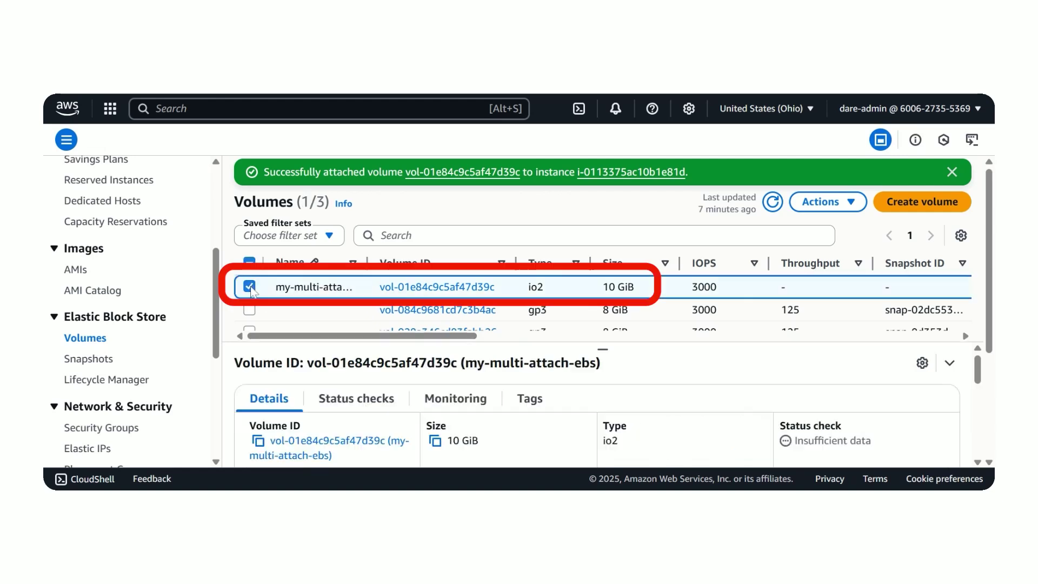
pyautogui.click(821, 203)
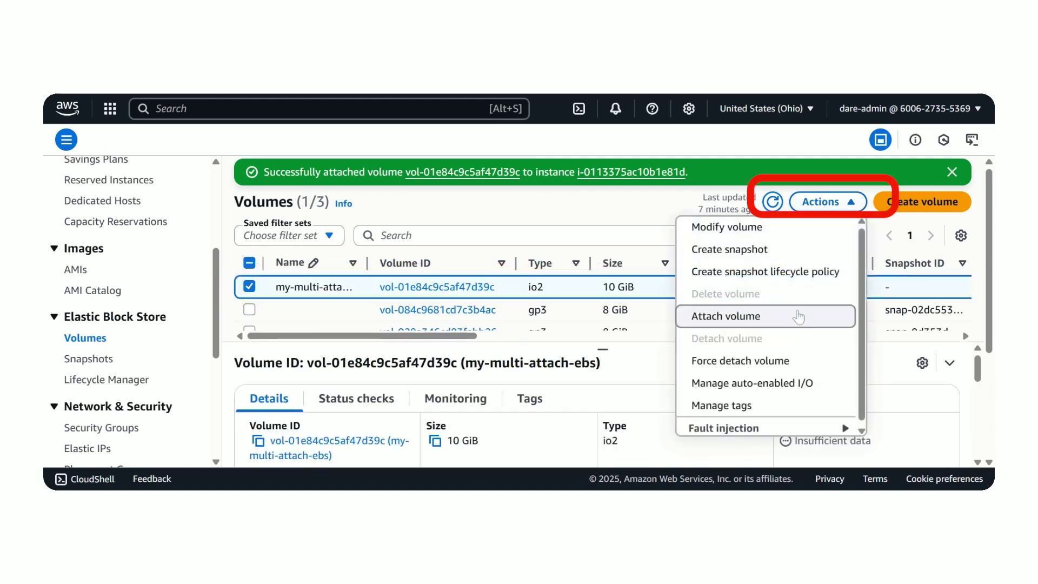
pyautogui.click(778, 319)
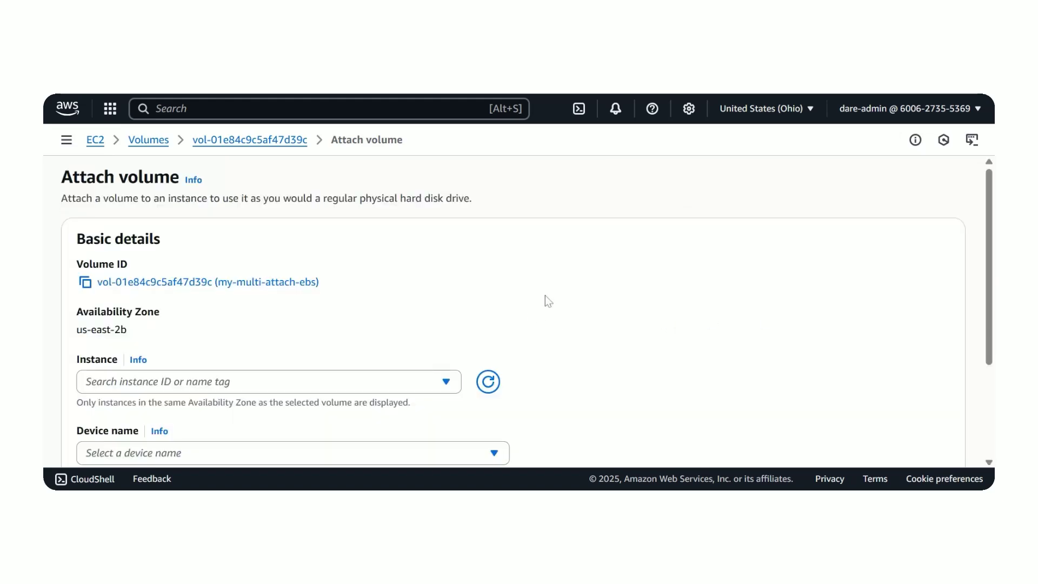
# Step: Attach the volume to the running multi-attach-two instance with the device name /dev/xvdbx
pyautogui.scroll(-1, 550, 292)
pyautogui.click(432, 307)
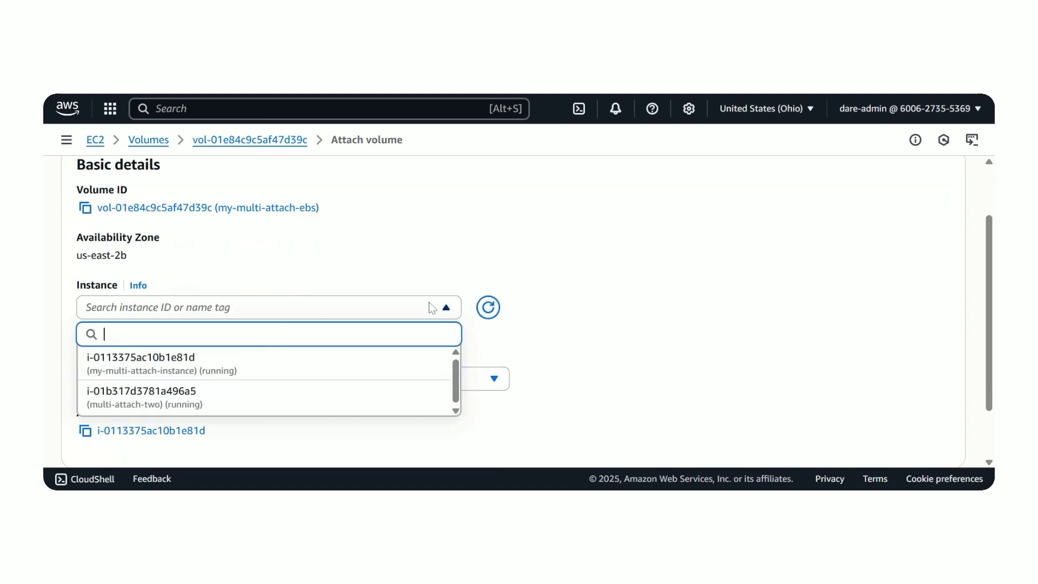
pyautogui.click(360, 403)
pyautogui.scroll(-2, 334, 357)
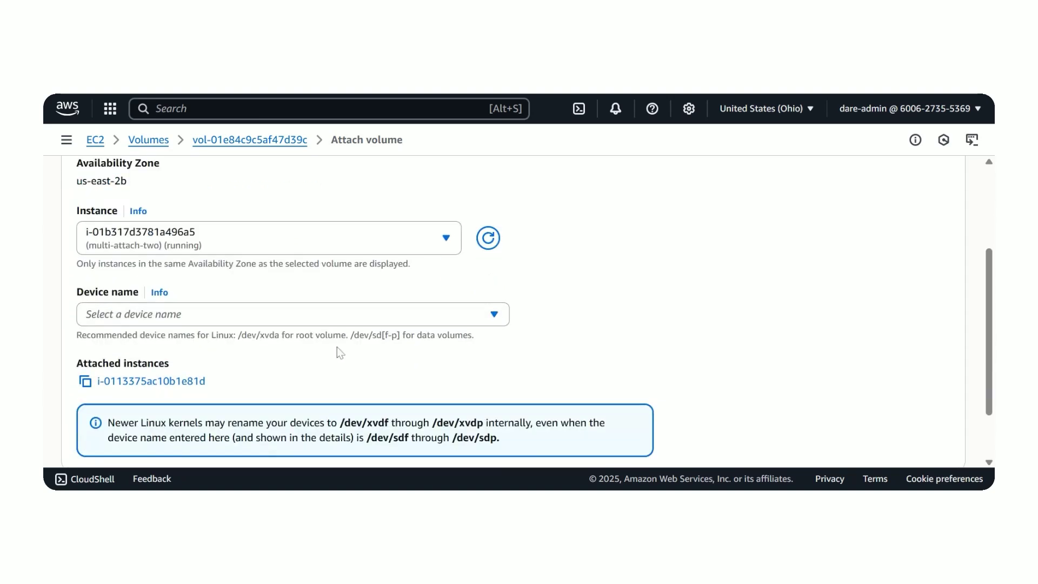
pyautogui.scroll(-2, 526, 333)
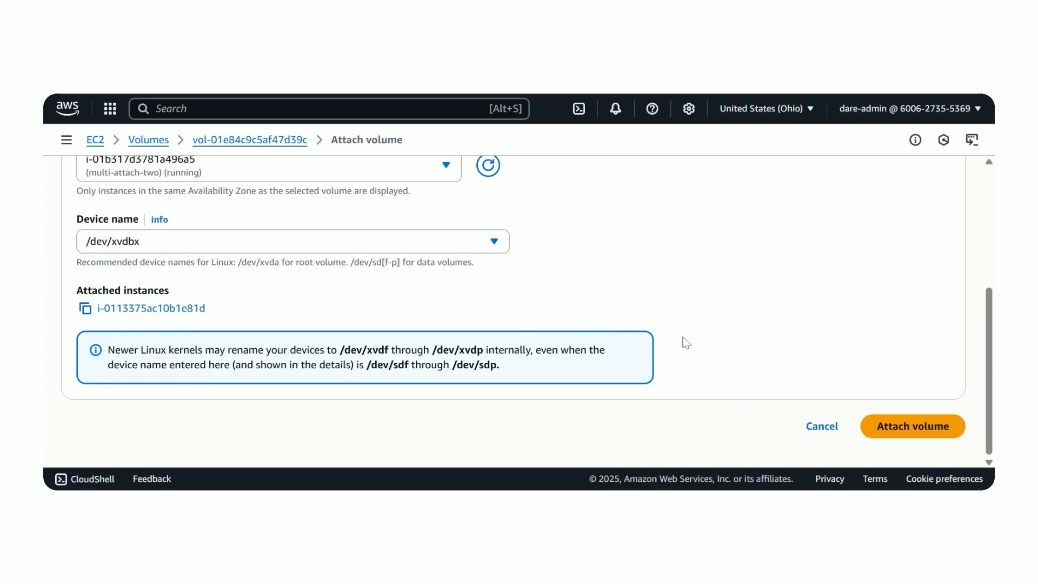
pyautogui.click(893, 426)
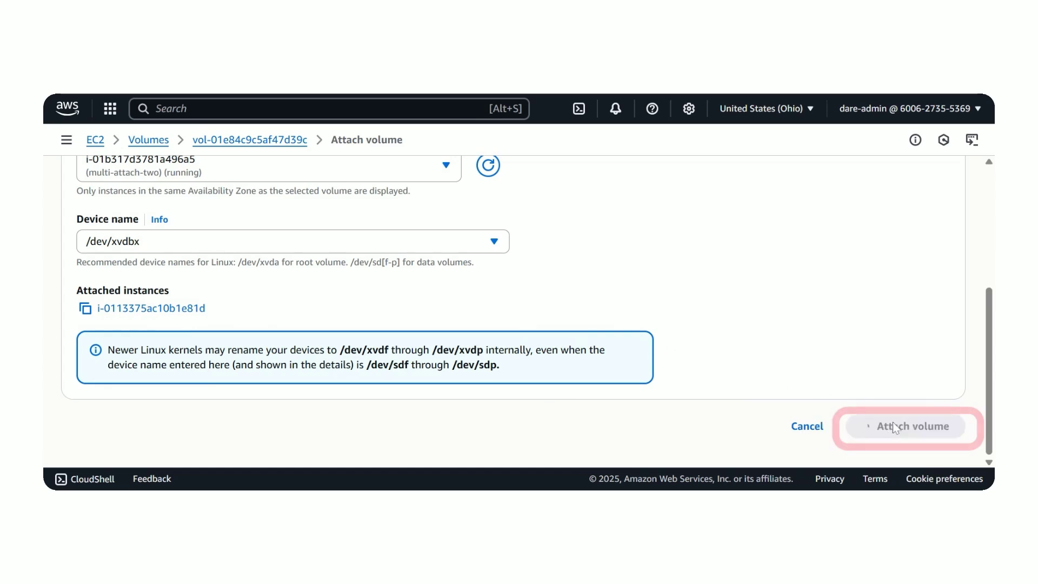